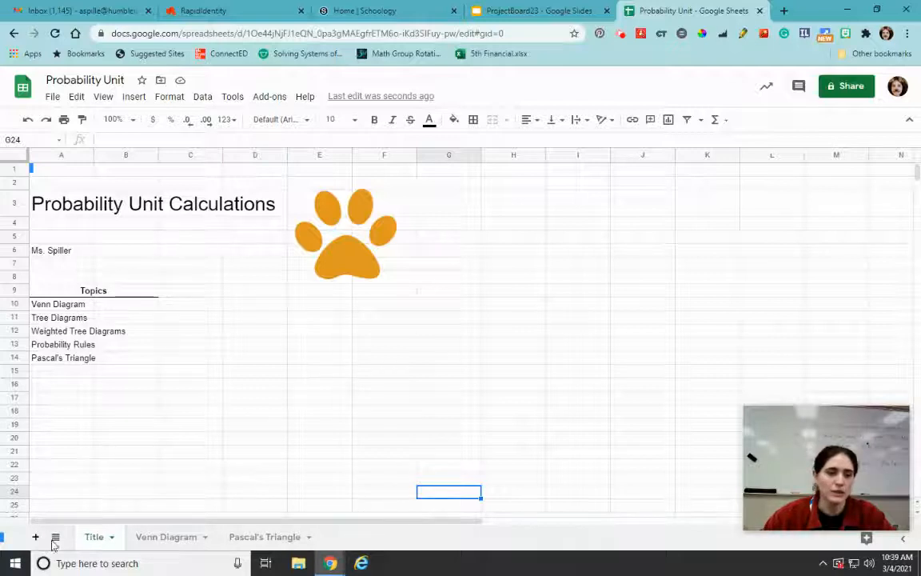
# Delete the existing Venn diagram drawing from the Venn Diagram sheet
pyautogui.click(173, 543)
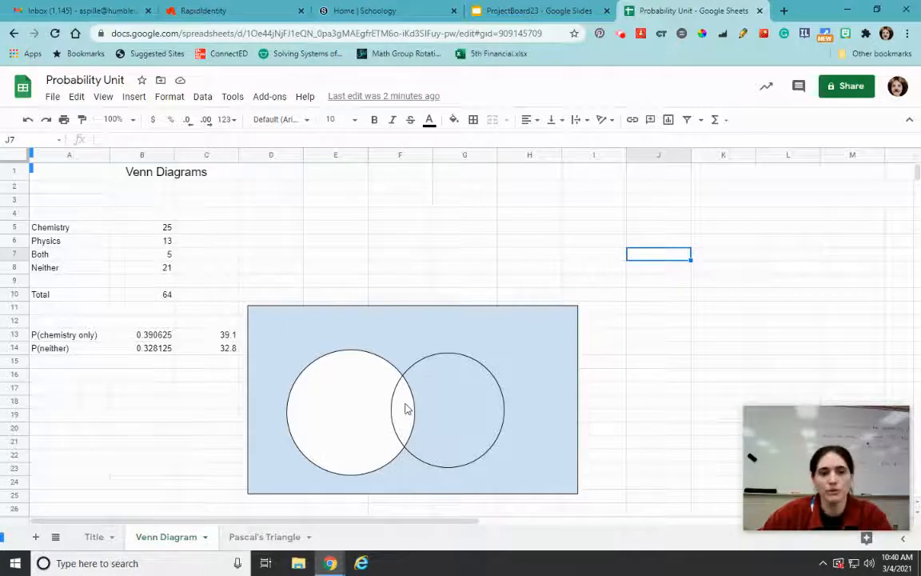
pyautogui.click(462, 326)
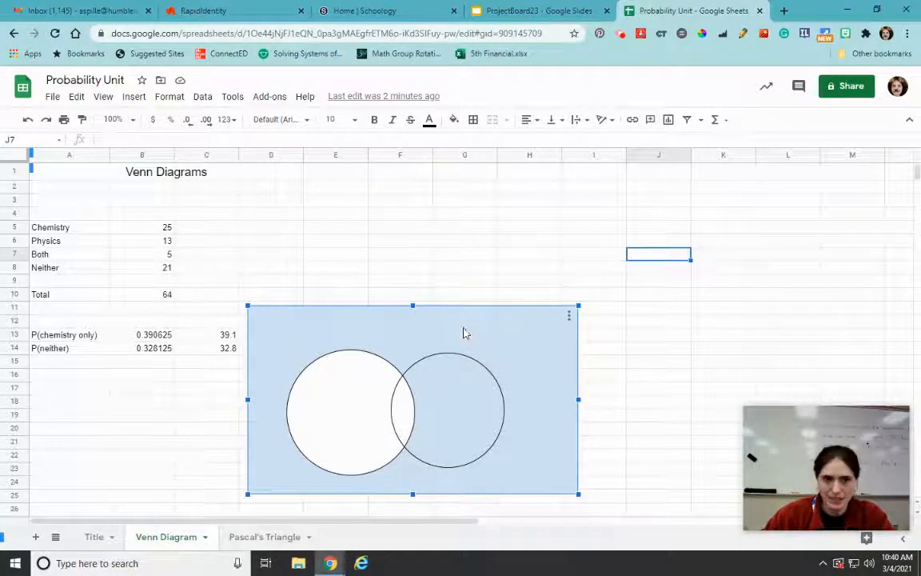
pyautogui.press('Delete')
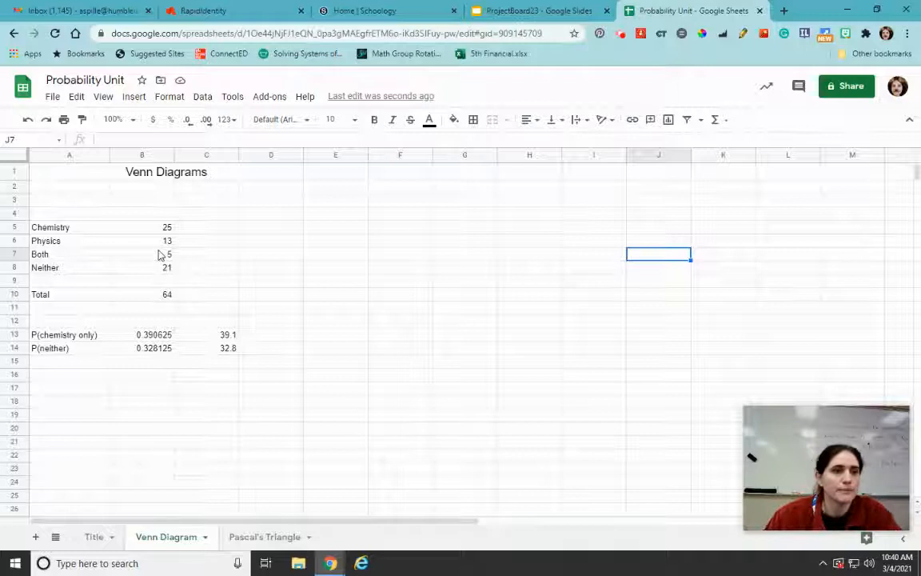
# Insert a new drawing and draw a rectangle about 5 by 3.3 ruler units in the middle of the canvas
pyautogui.click(133, 98)
pyautogui.click(158, 317)
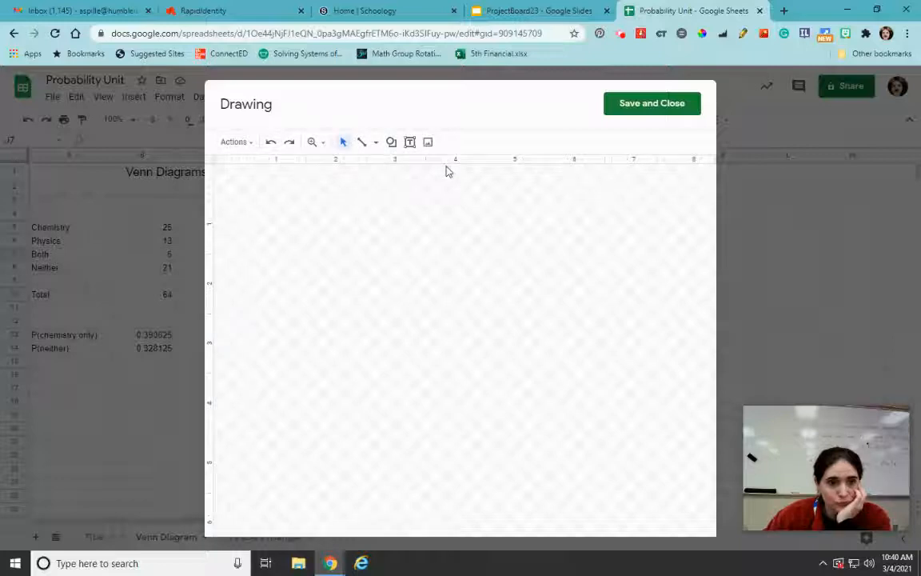
pyautogui.click(392, 144)
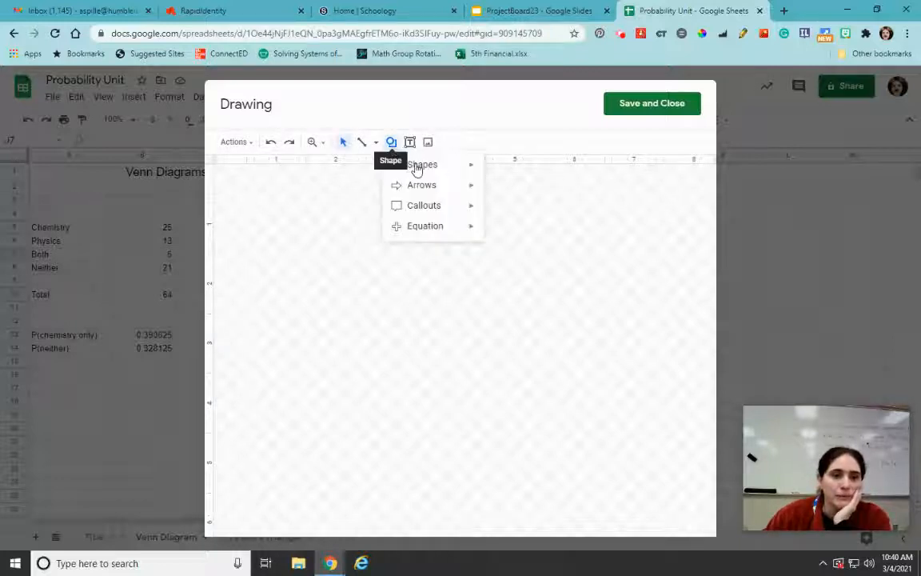
pyautogui.moveTo(416, 169)
pyautogui.click(495, 170)
pyautogui.moveTo(308, 234); pyautogui.dragTo(351, 287)
pyautogui.moveTo(544, 406)
pyautogui.mouseDown()
pyautogui.moveTo(594, 414)
pyautogui.moveTo(609, 429)
pyautogui.moveTo(559, 425)
pyautogui.moveTo(602, 402)
pyautogui.mouseUp()
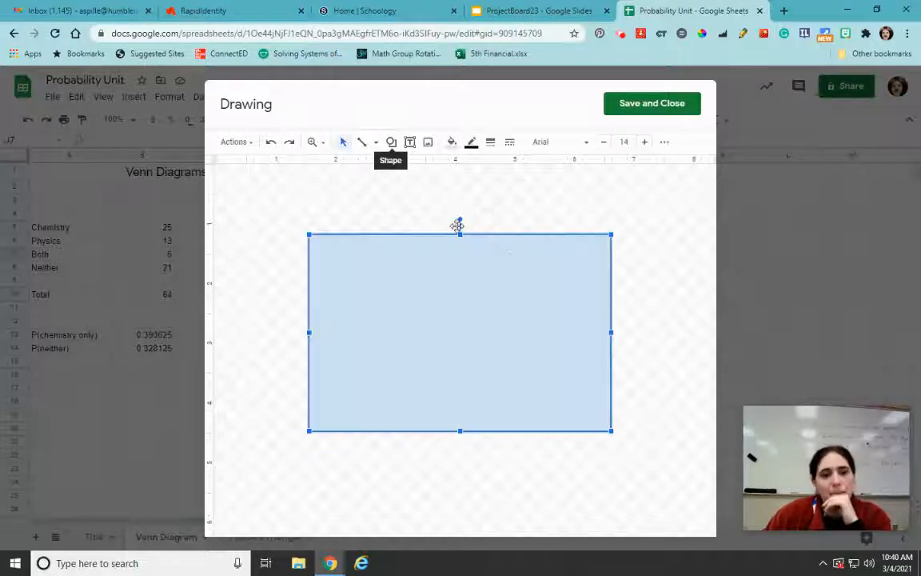
# Draw an oval about 2.4 by 2.1 ruler units in the left half of the rectangle and fill it white
pyautogui.click(388, 144)
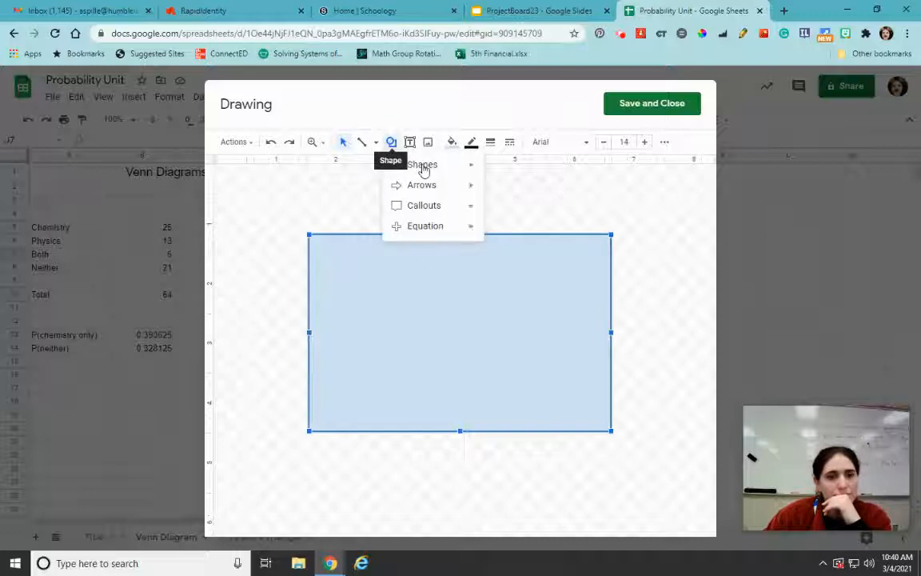
pyautogui.moveTo(422, 167)
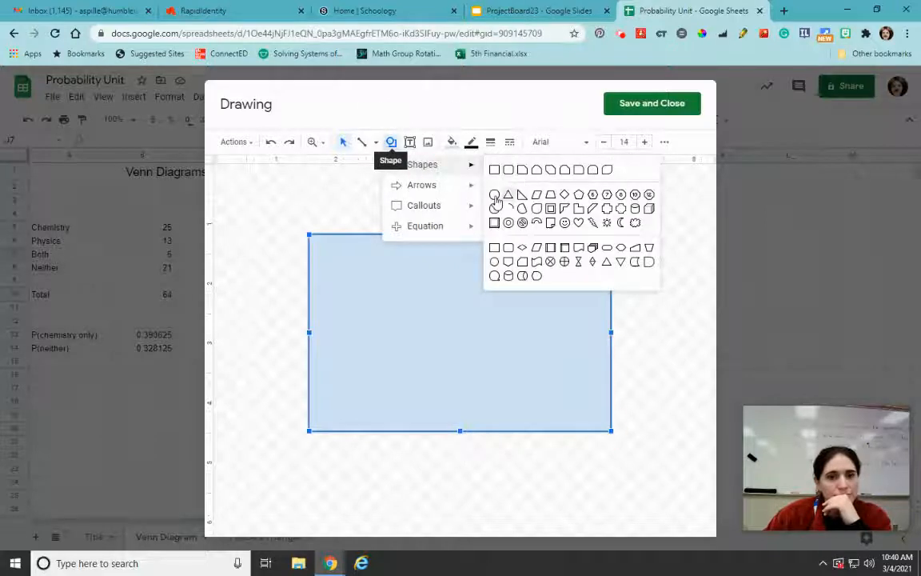
pyautogui.click(507, 172)
pyautogui.moveTo(344, 281); pyautogui.dragTo(487, 404)
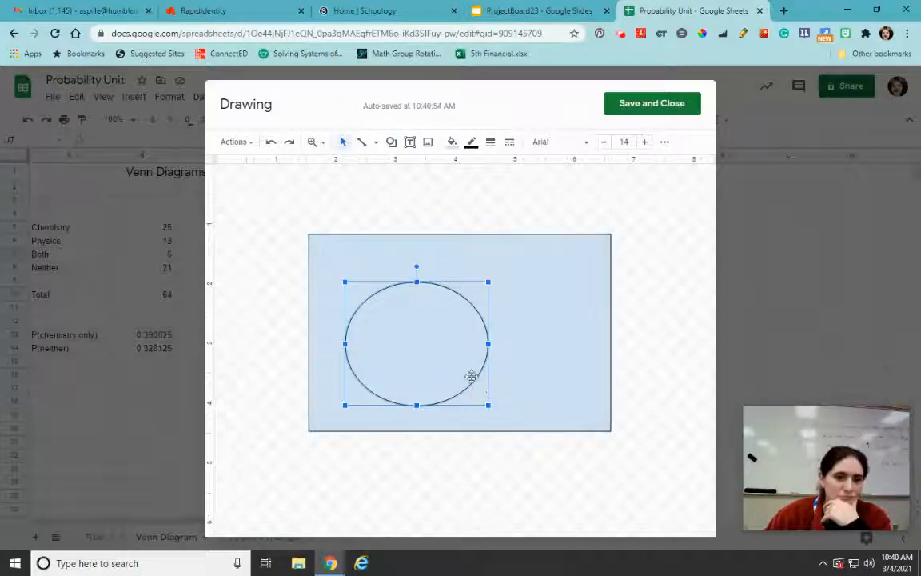
pyautogui.click(451, 142)
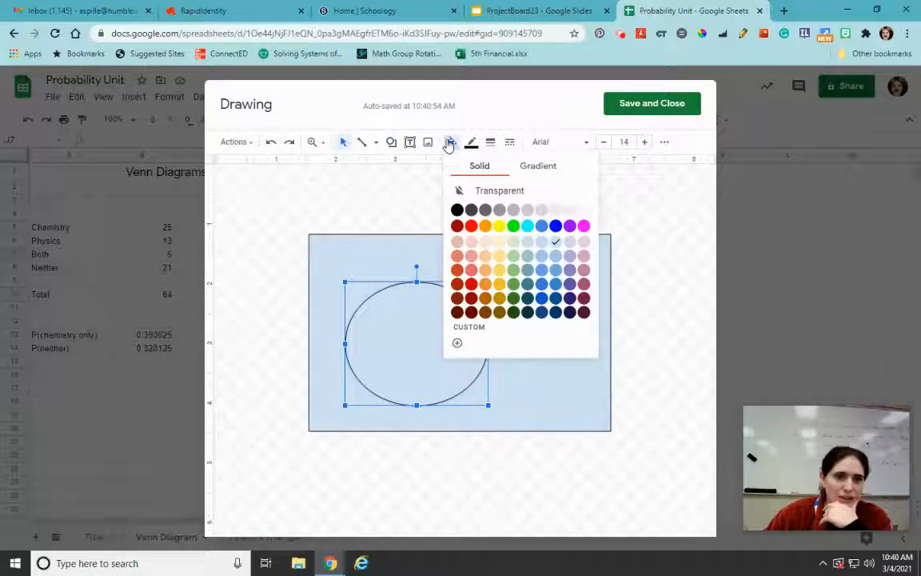
pyautogui.click(583, 210)
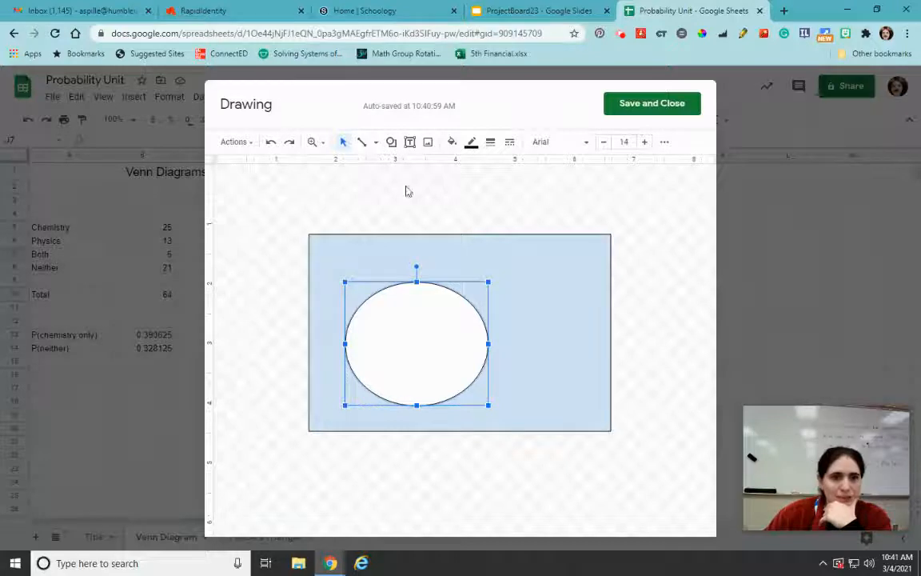
pyautogui.click(528, 246)
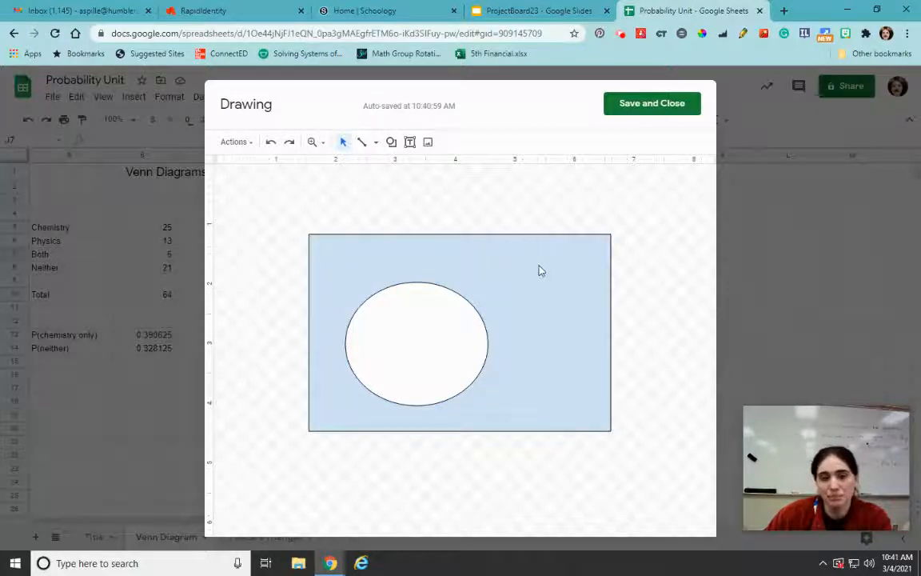
# Draw a second oval about 2.1 by 1.9 ruler units overlapping the white one's right side and make its fill transparent
pyautogui.click(391, 142)
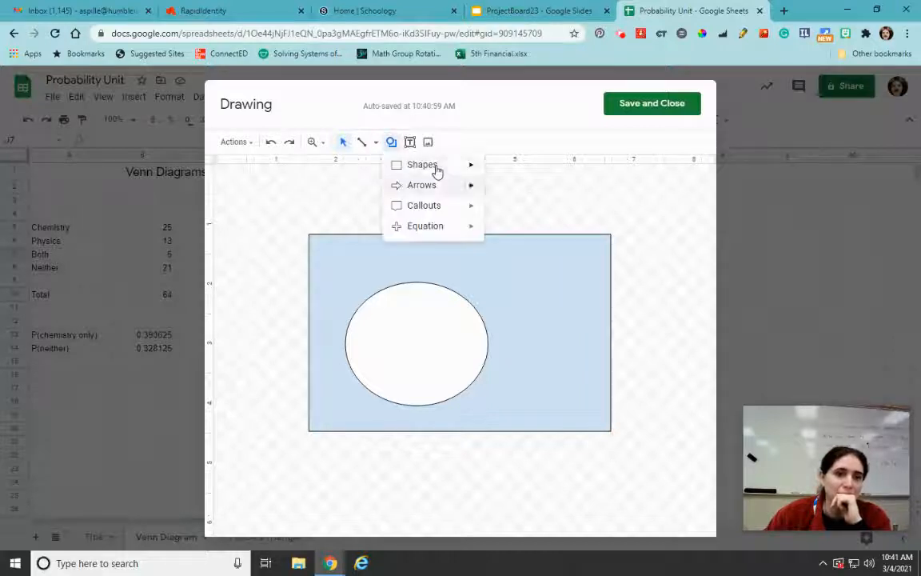
pyautogui.moveTo(463, 169)
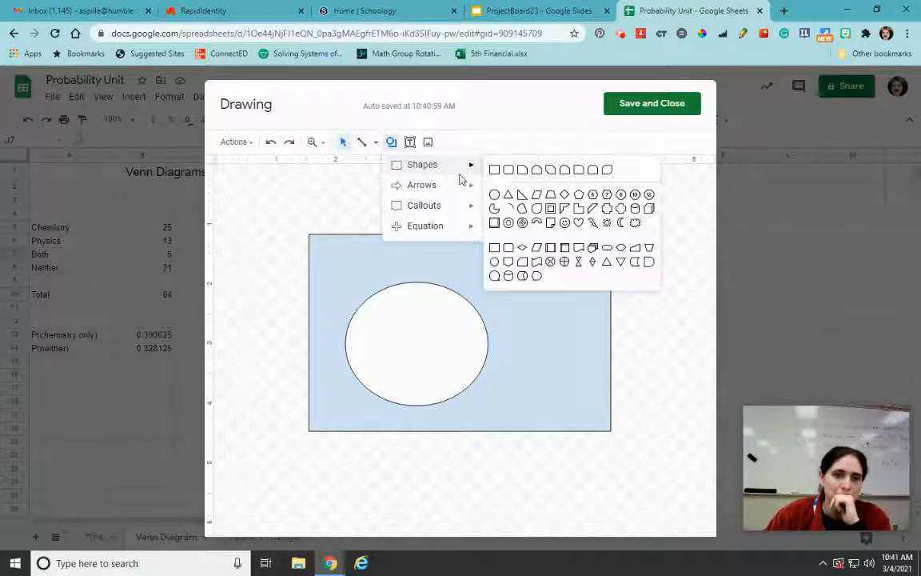
pyautogui.click(498, 193)
pyautogui.moveTo(446, 282); pyautogui.dragTo(574, 397)
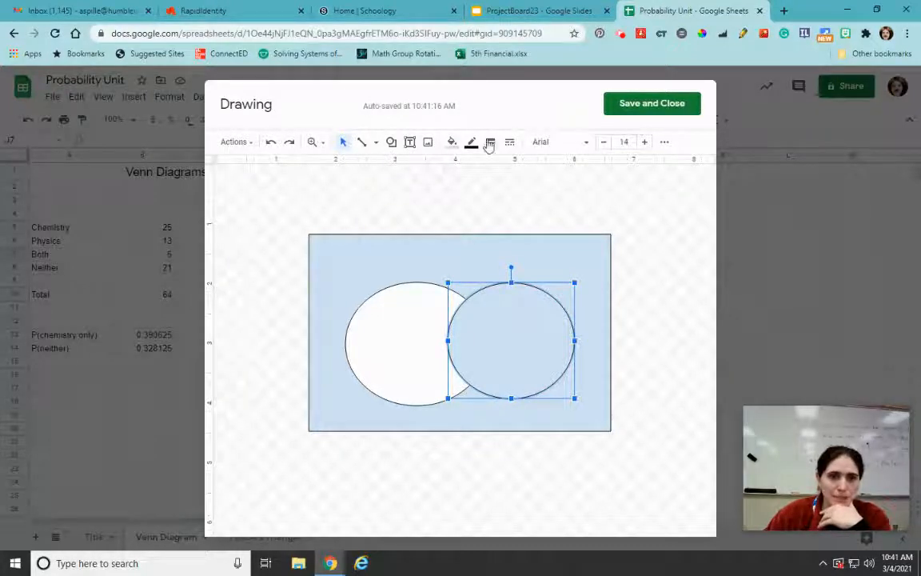
pyautogui.click(452, 142)
pyautogui.click(488, 190)
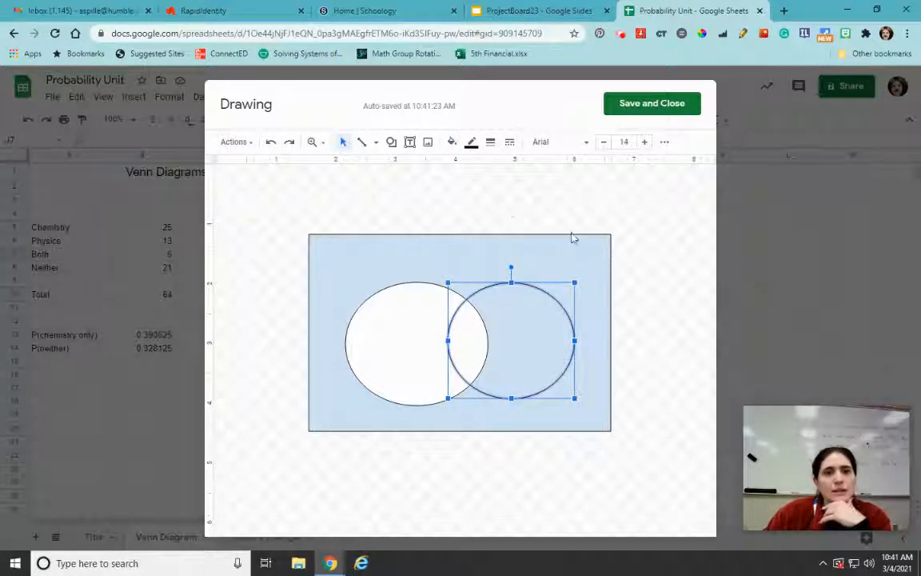
# Add a text box reading "Neither" in the upper-left corner of the rectangle, outside both ovals
pyautogui.click(429, 143)
pyautogui.click(411, 143)
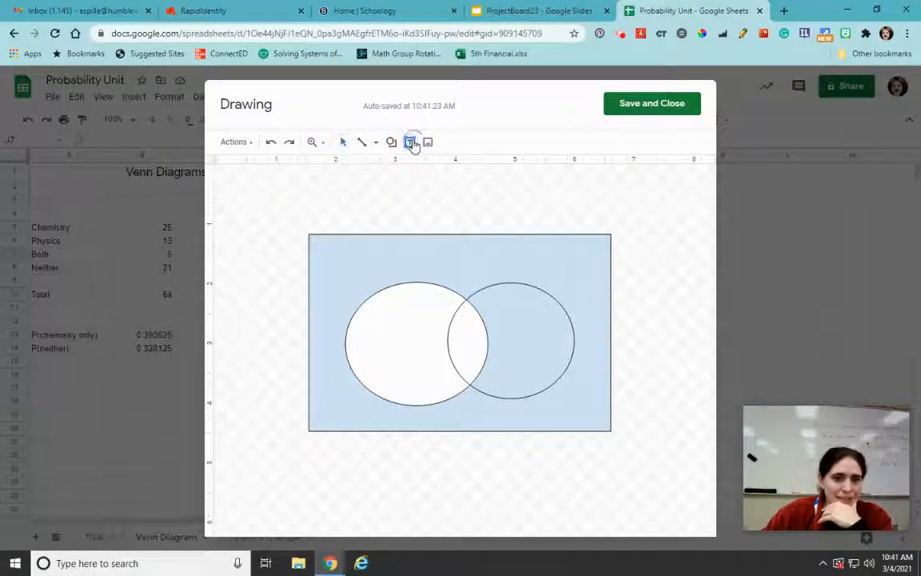
pyautogui.moveTo(316, 241); pyautogui.dragTo(407, 263)
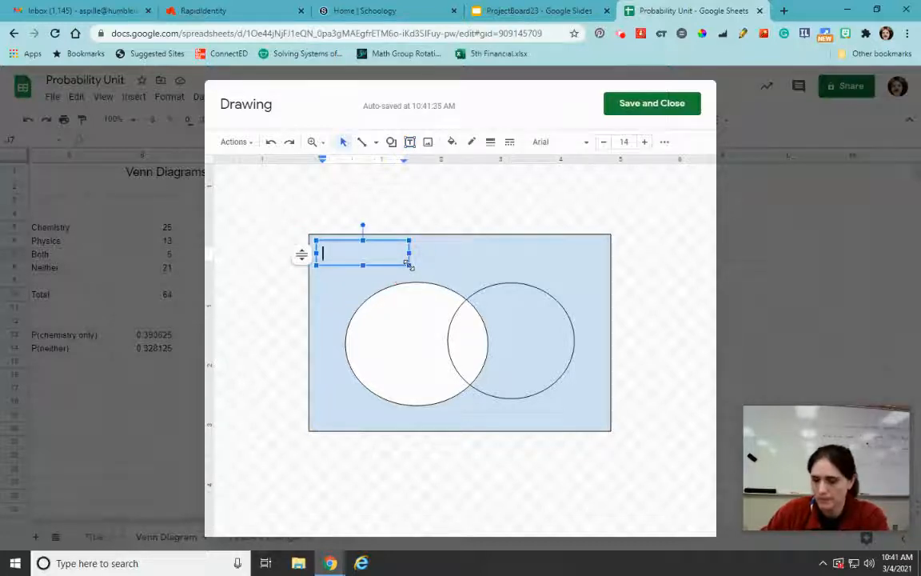
pyautogui.write('Neither')
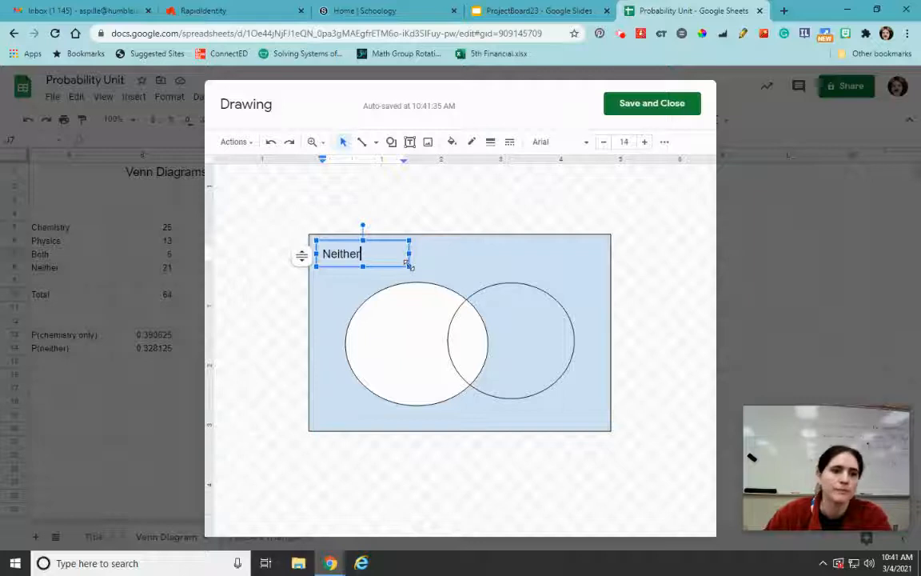
pyautogui.click(462, 340)
# Add a text box reading "both", rotate it to read vertically upward, and place it in the overlap of the ovals
pyautogui.click(410, 144)
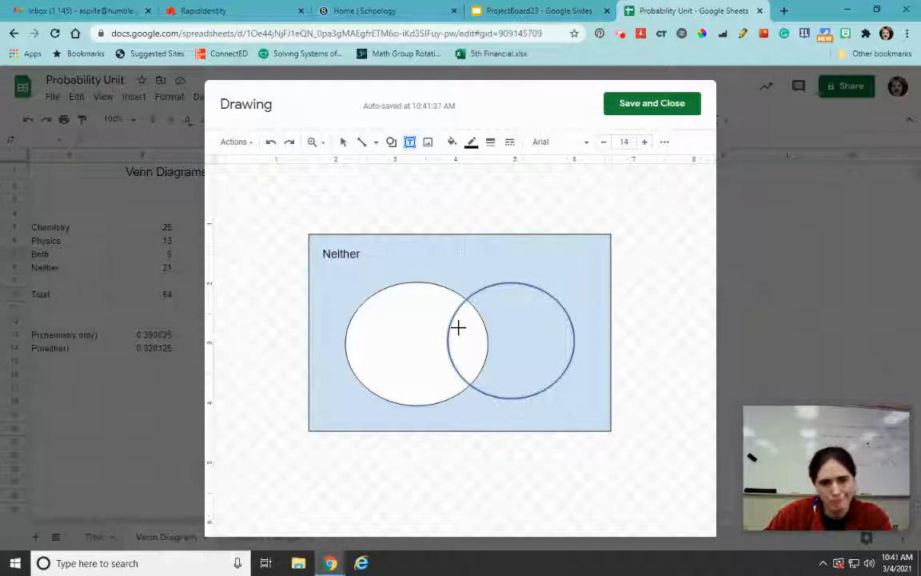
pyautogui.moveTo(442, 250); pyautogui.dragTo(500, 267)
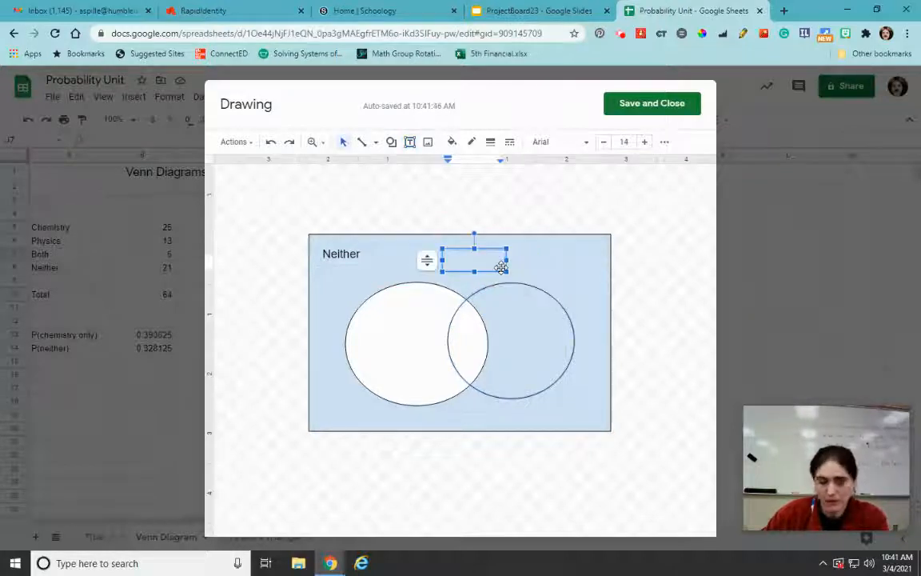
pyautogui.write('both')
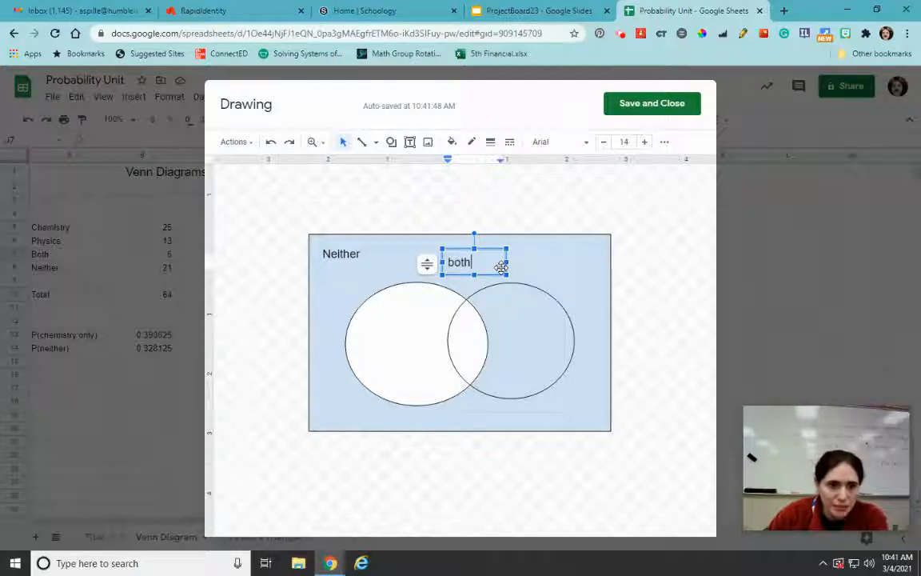
pyautogui.moveTo(475, 232); pyautogui.dragTo(403, 259)
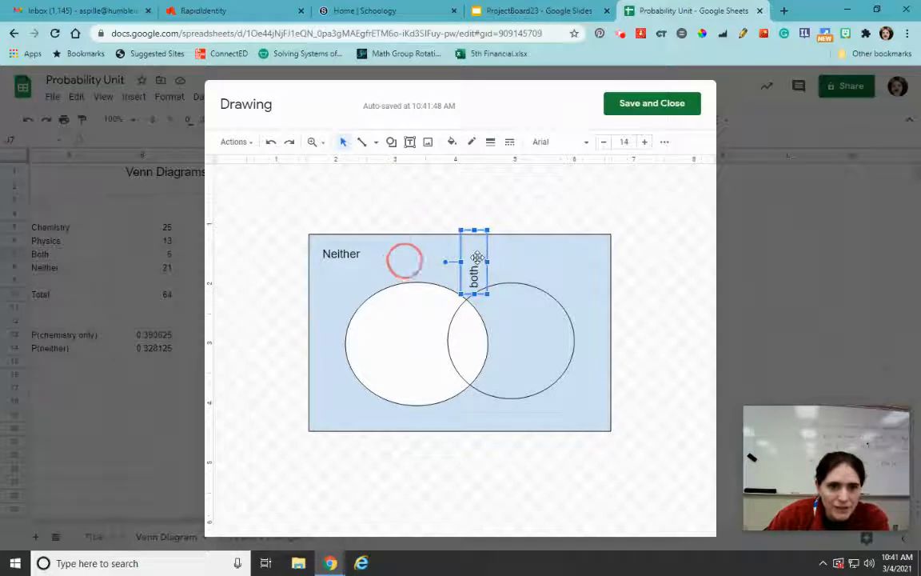
pyautogui.moveTo(479, 263); pyautogui.dragTo(474, 331)
pyautogui.click(332, 333)
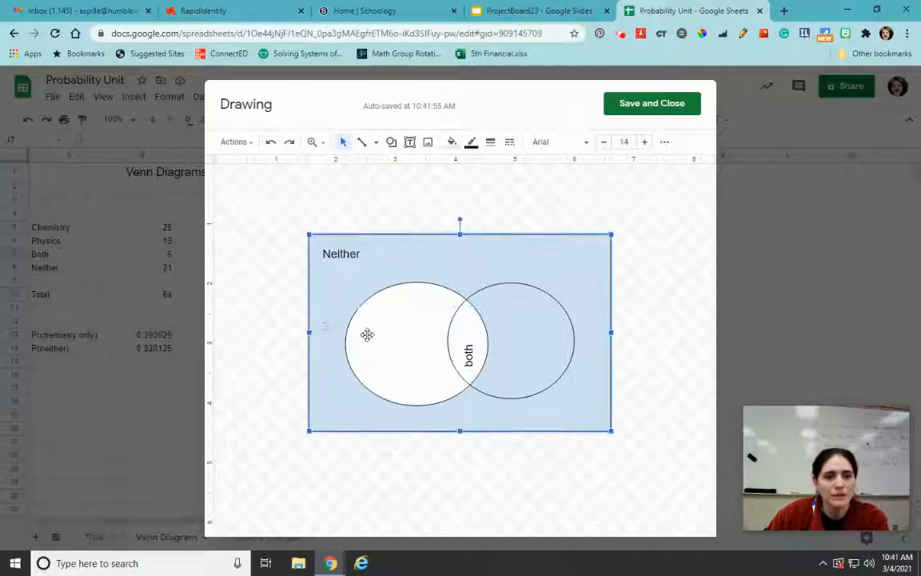
pyautogui.click(381, 348)
pyautogui.click(478, 230)
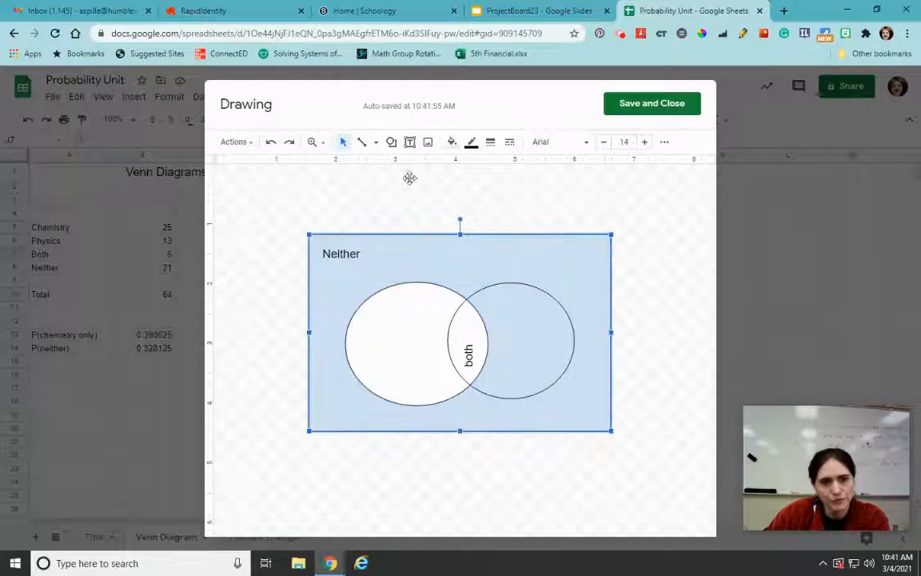
# Add a text label "A" inside the white oval and a label "B" inside the transparent oval
pyautogui.click(409, 143)
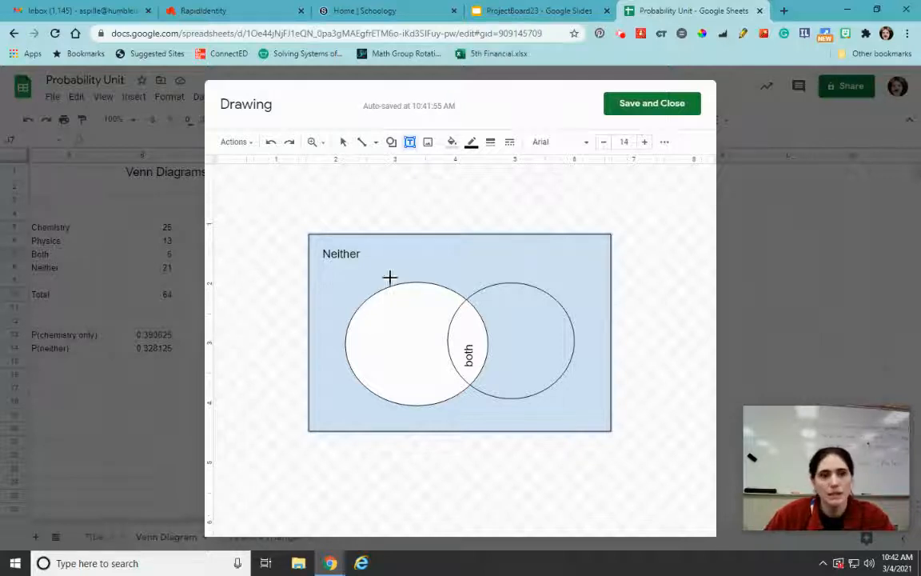
pyautogui.moveTo(357, 325); pyautogui.dragTo(405, 369)
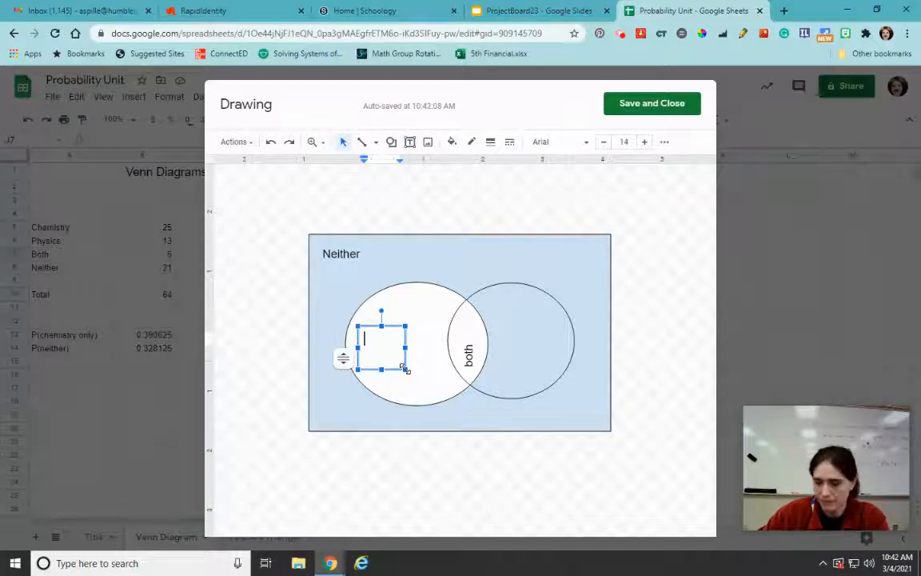
pyautogui.write('A')
pyautogui.click(488, 261)
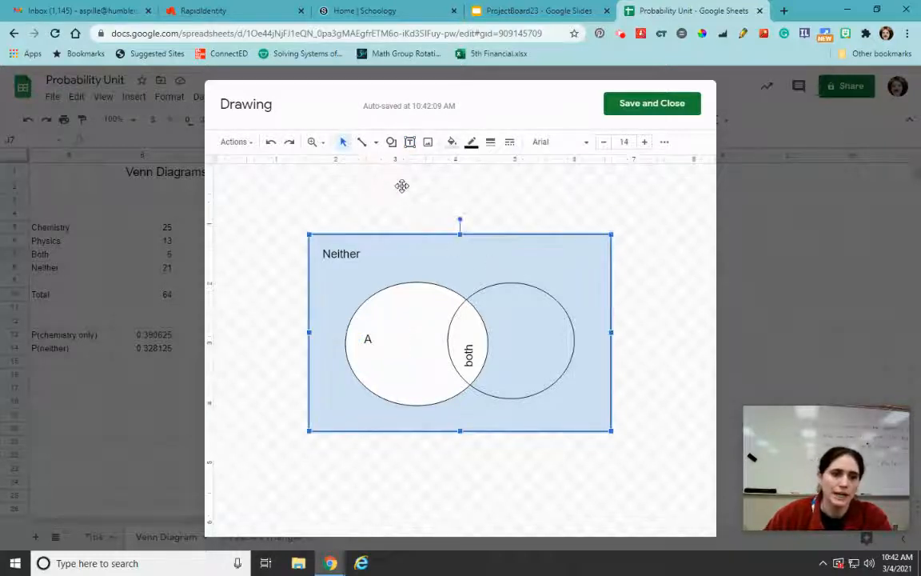
pyautogui.click(410, 142)
pyautogui.moveTo(523, 324); pyautogui.dragTo(558, 367)
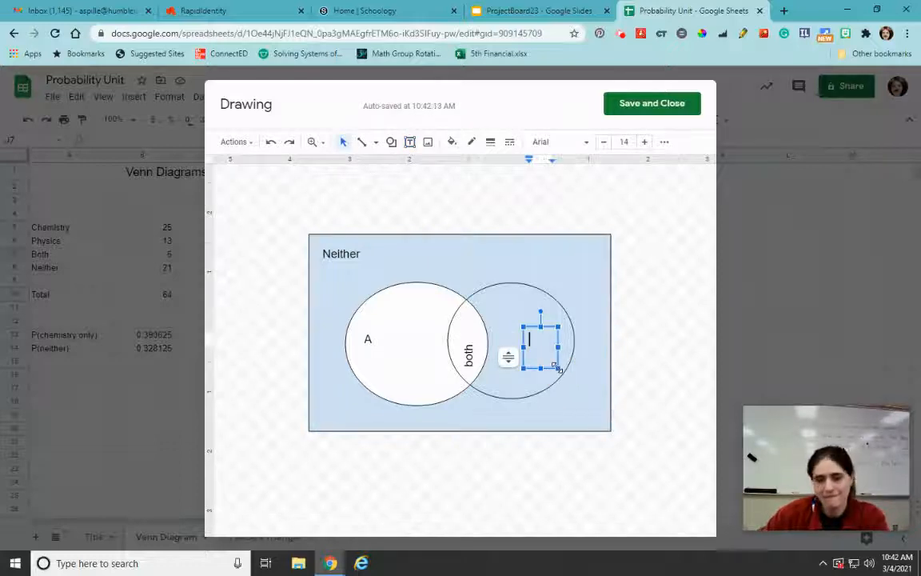
pyautogui.write('B')
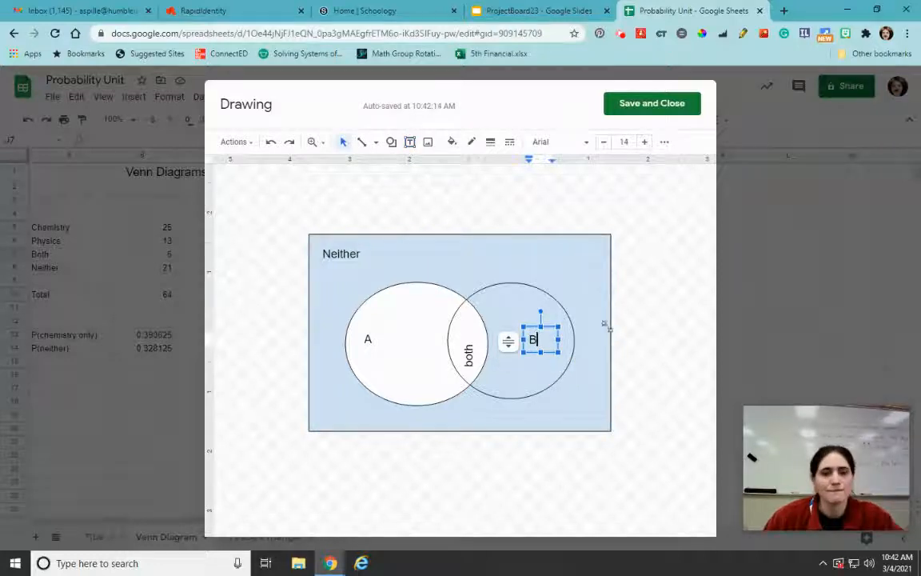
pyautogui.click(649, 308)
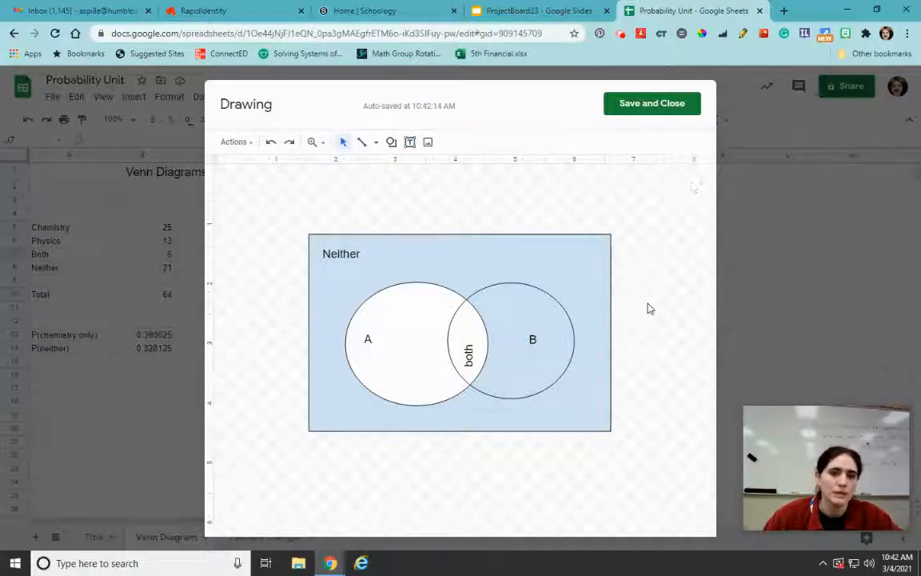
# Save the drawing into the sheet and place it beside the data, spanning roughly D6 to I21
pyautogui.click(658, 112)
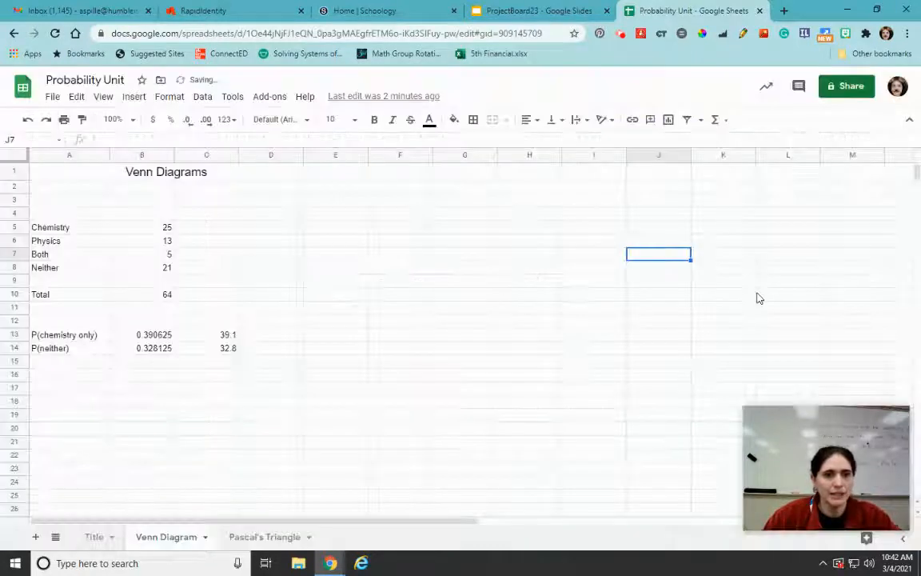
pyautogui.click(792, 270)
pyautogui.moveTo(427, 249); pyautogui.dragTo(163, 239)
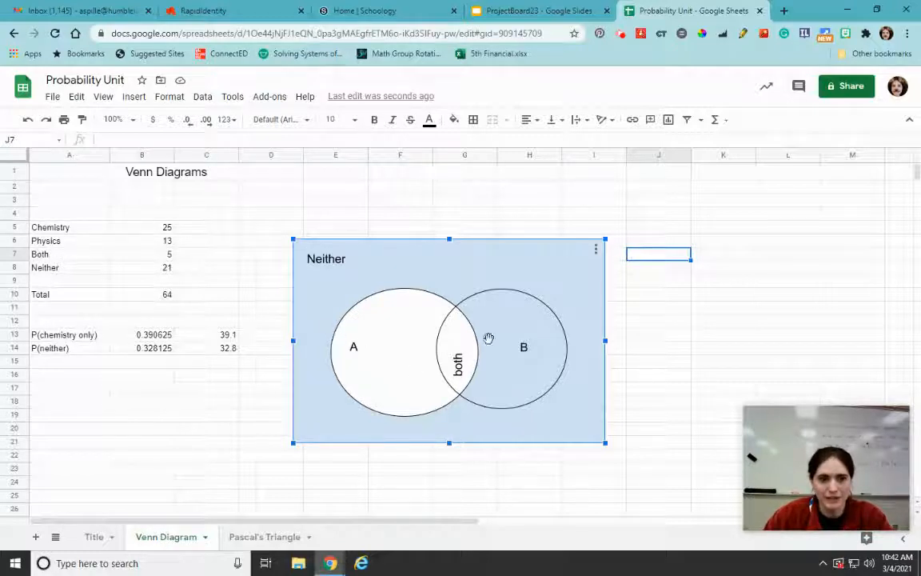
# Relabel the first two data rows as "A- chemistry" in A5 and "B- Physics" in A6
pyautogui.click(80, 227)
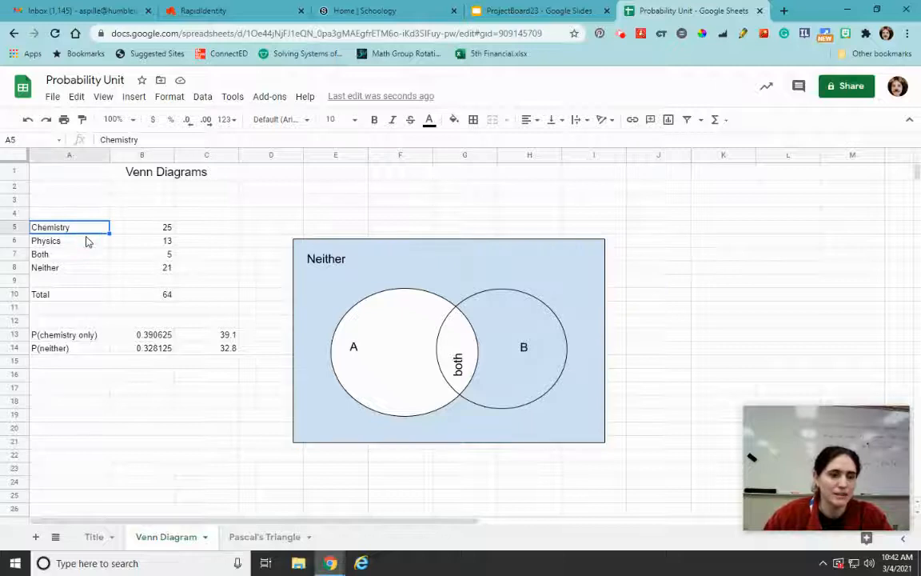
pyautogui.write('A- che')
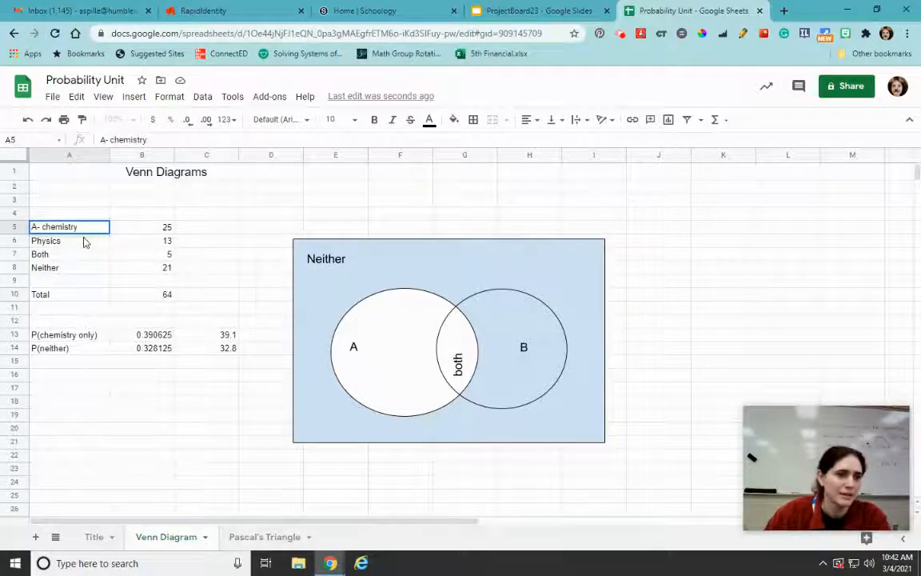
pyautogui.click(85, 243)
pyautogui.write('B-')
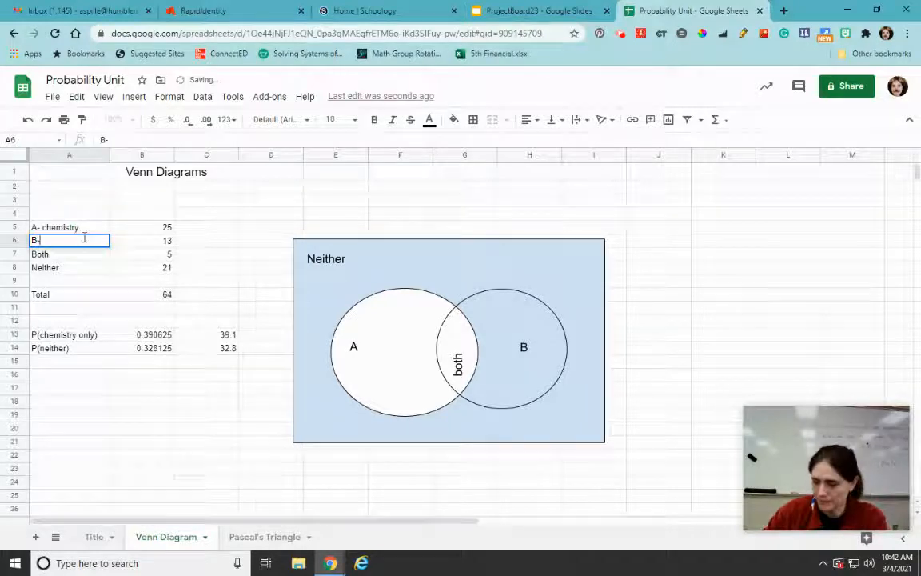
pyautogui.write(' Physics')
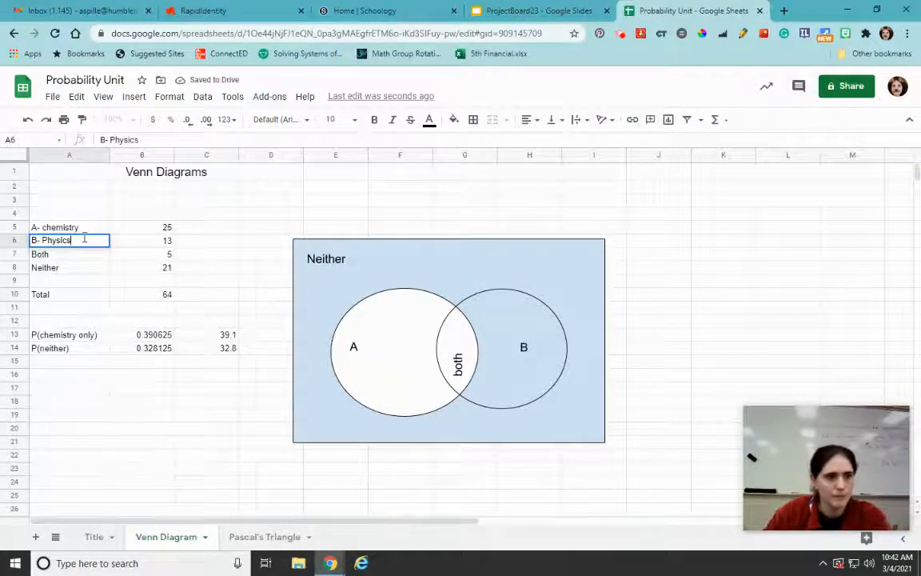
pyautogui.click(133, 374)
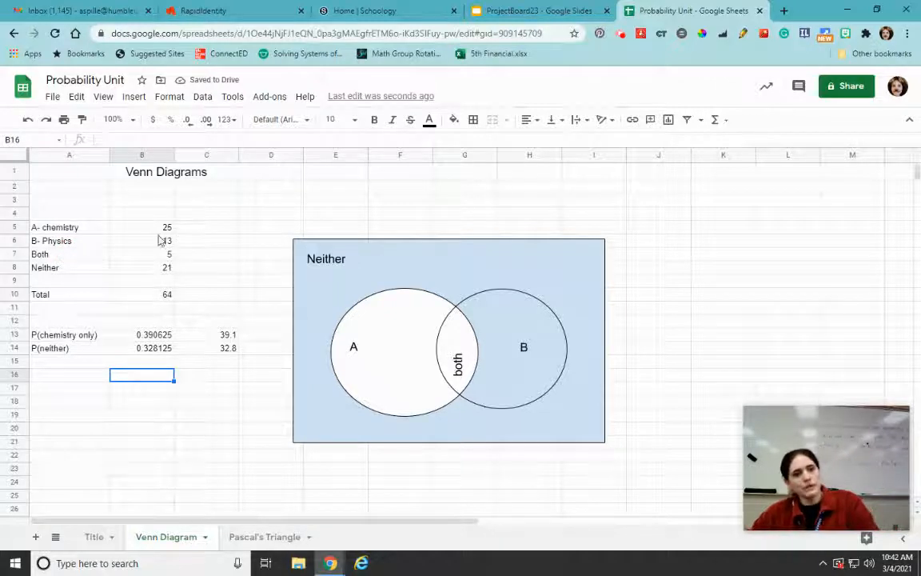
# Fill the four count cells B5:B8 with light red
pyautogui.moveTo(137, 227); pyautogui.dragTo(144, 272)
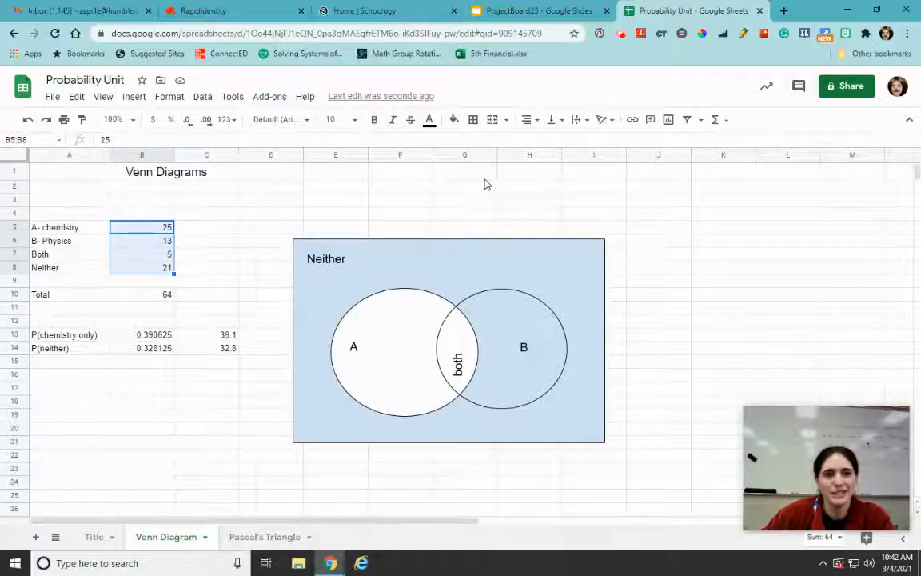
pyautogui.click(453, 122)
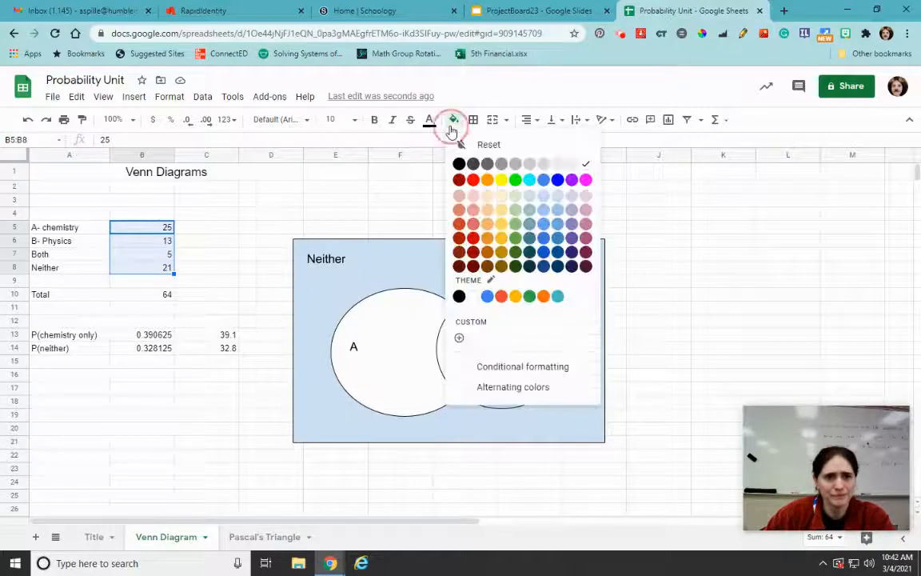
pyautogui.click(472, 196)
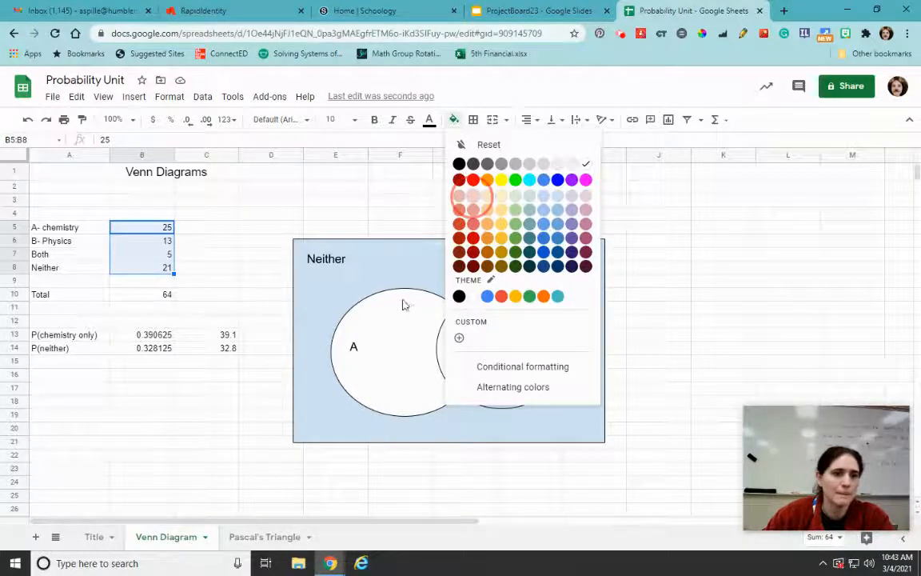
pyautogui.click(170, 406)
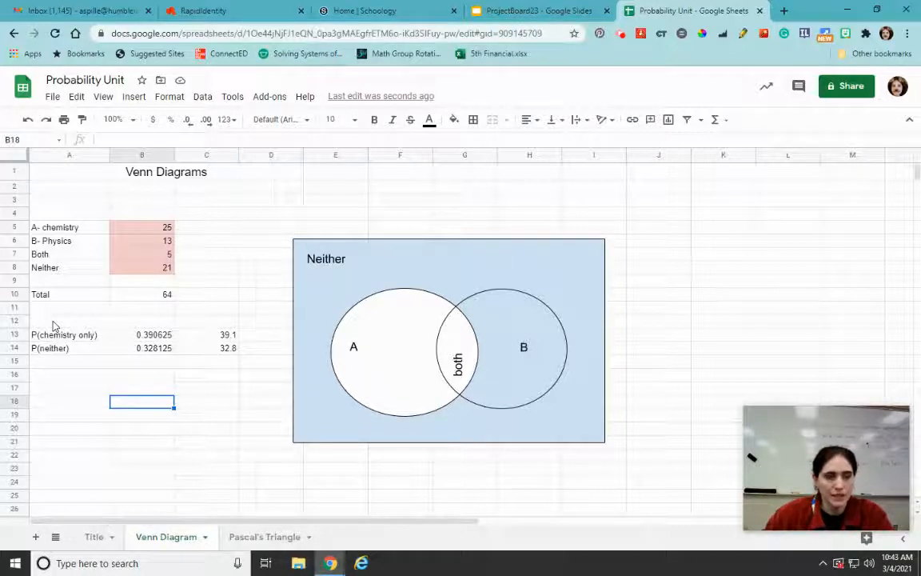
# Centre-align A12:C12 and enter the heading "Probabilities" in A12 above the probability rows
pyautogui.moveTo(104, 321); pyautogui.dragTo(185, 320)
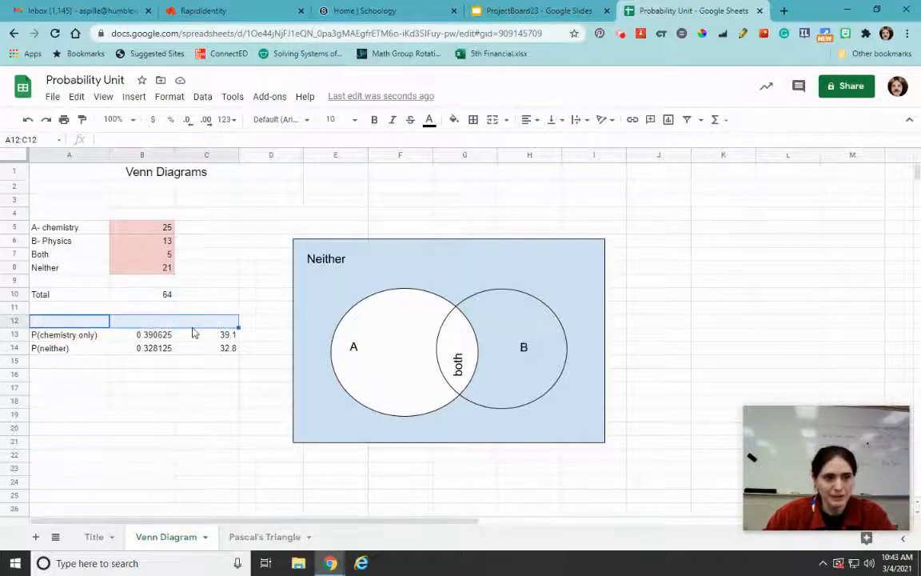
pyautogui.click(473, 120)
pyautogui.click(529, 119)
pyautogui.click(543, 141)
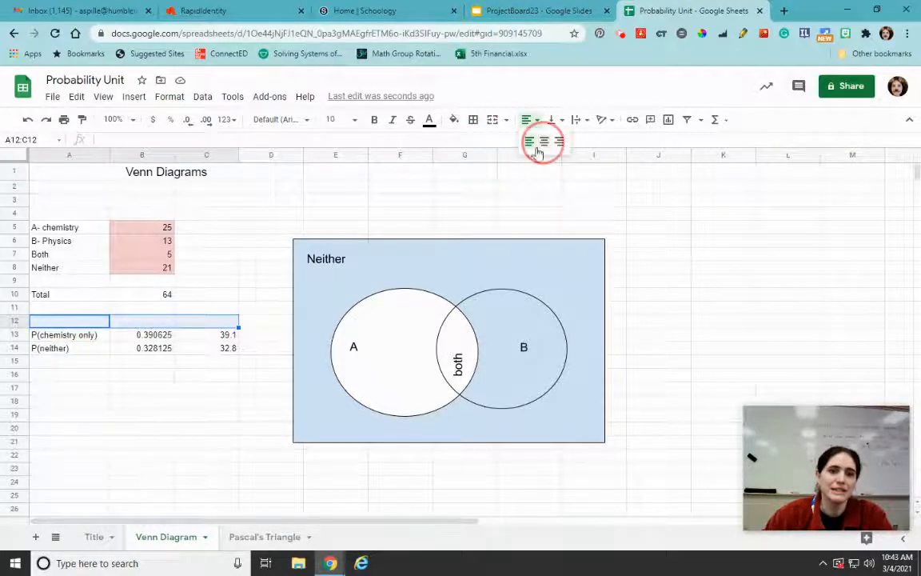
pyautogui.write('Probabilities')
pyautogui.click(398, 393)
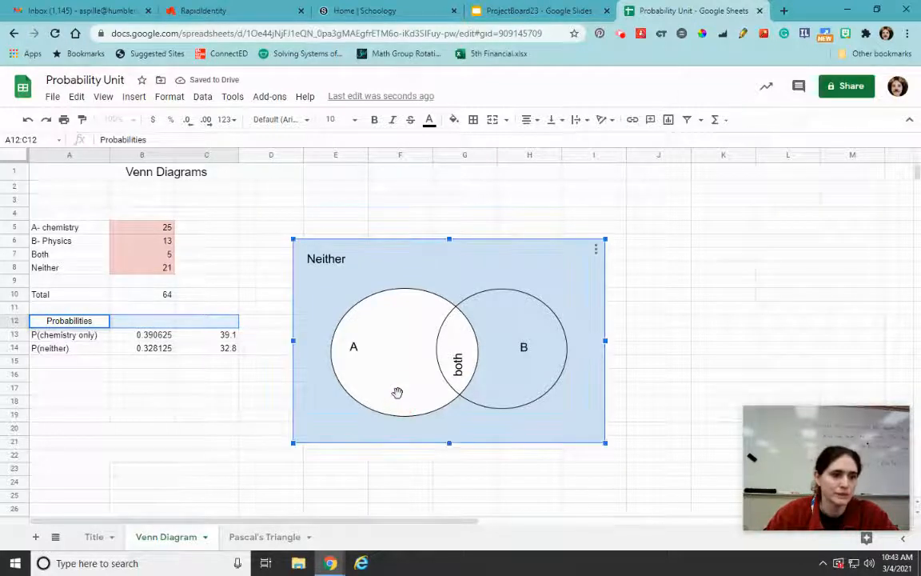
pyautogui.click(192, 402)
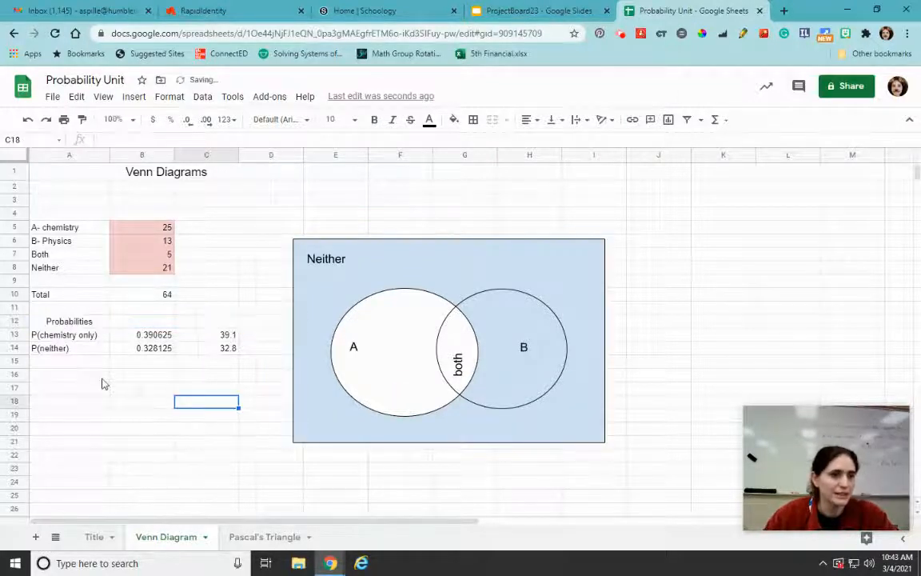
# Merge A12:C12 into one cell and make the "Probabilities" heading bold
pyautogui.click(76, 307)
pyautogui.click(48, 322)
pyautogui.moveTo(48, 322); pyautogui.dragTo(216, 320)
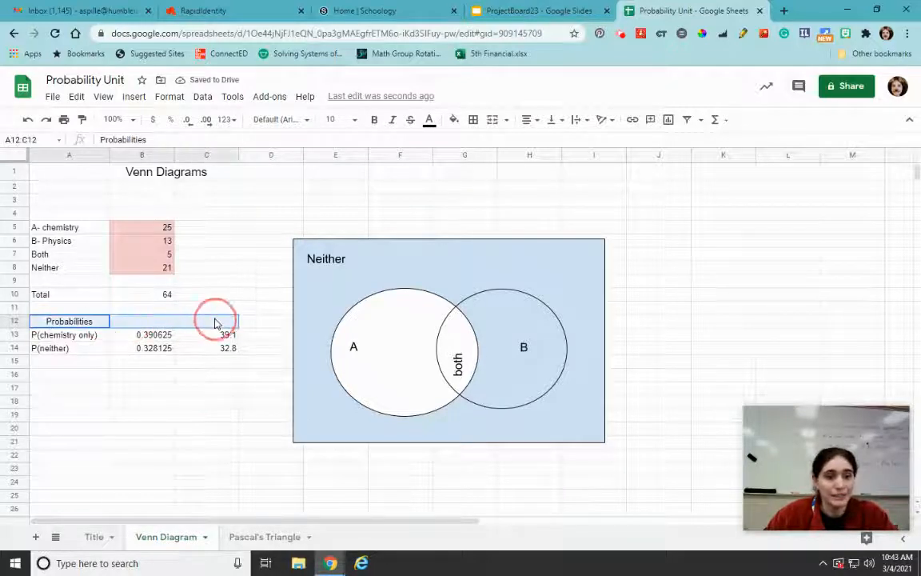
pyautogui.click(492, 120)
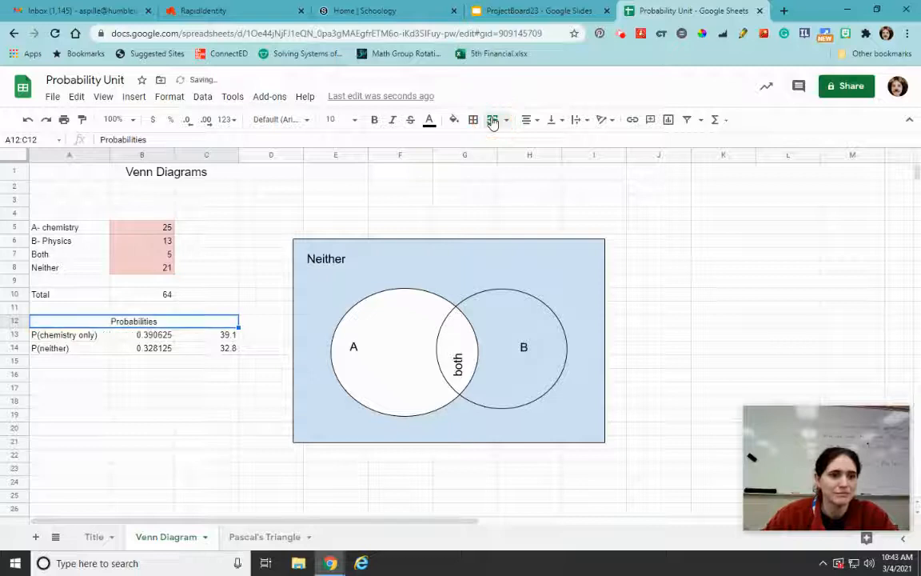
pyautogui.click(169, 448)
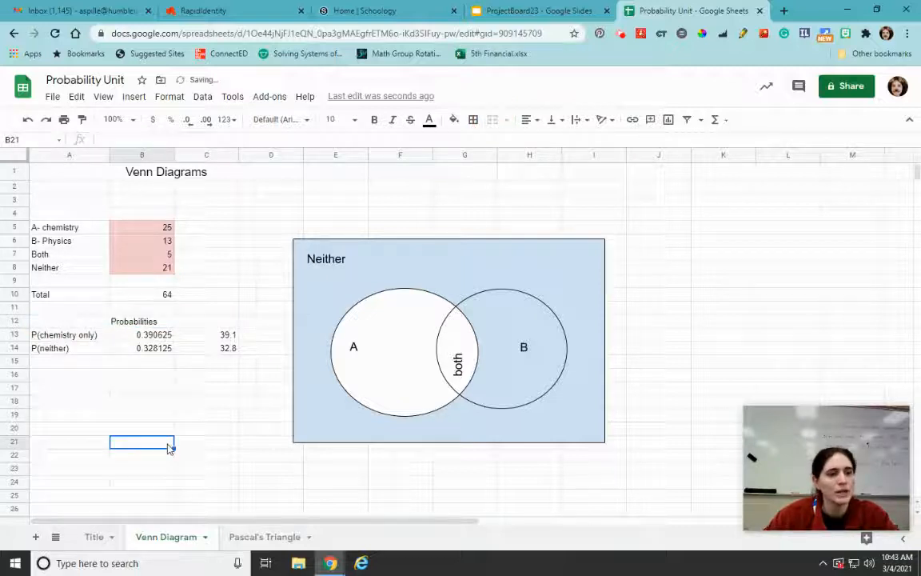
pyautogui.click(135, 323)
pyautogui.hotkey('ctrl', 'b')
pyautogui.click(174, 407)
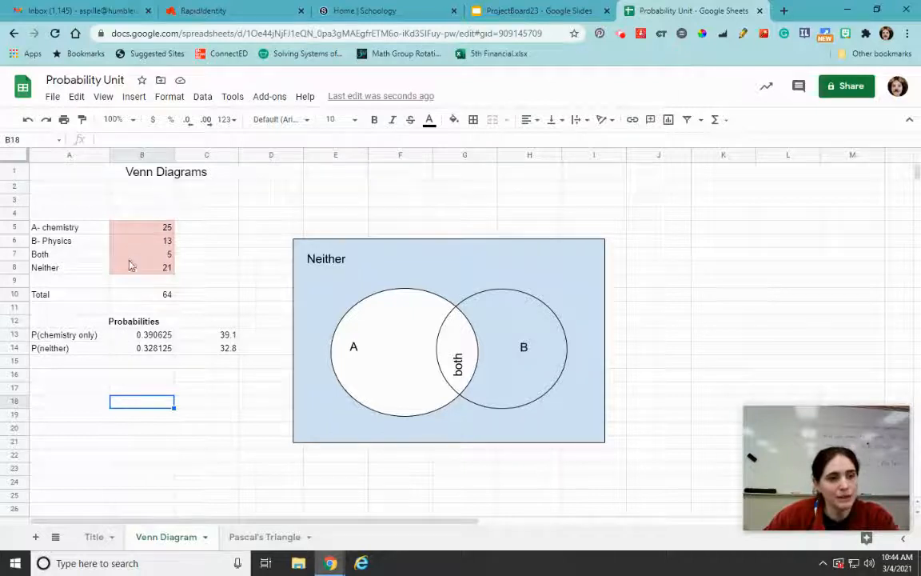
# Review the chemistry-only formulas in B13 and C13, and add a "%" sign in D13
pyautogui.click(129, 337)
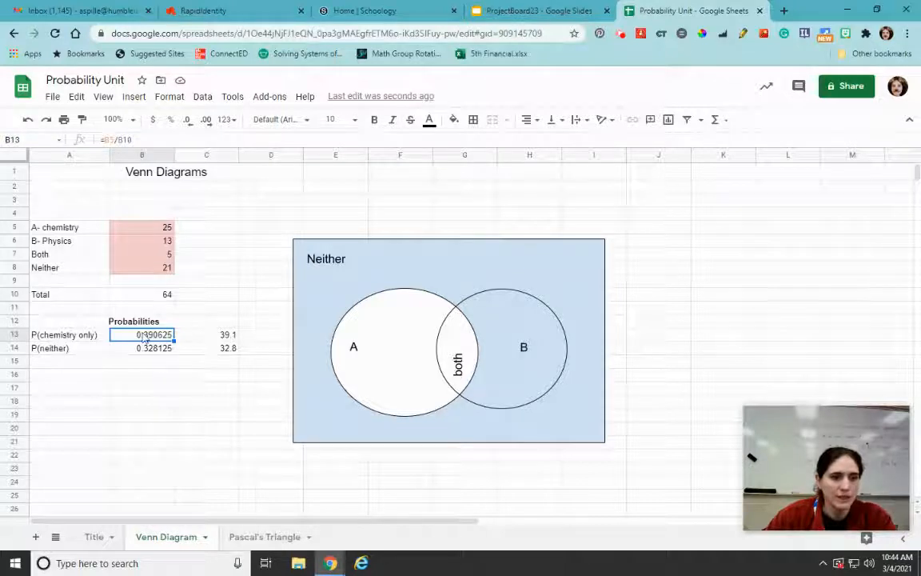
pyautogui.click(194, 337)
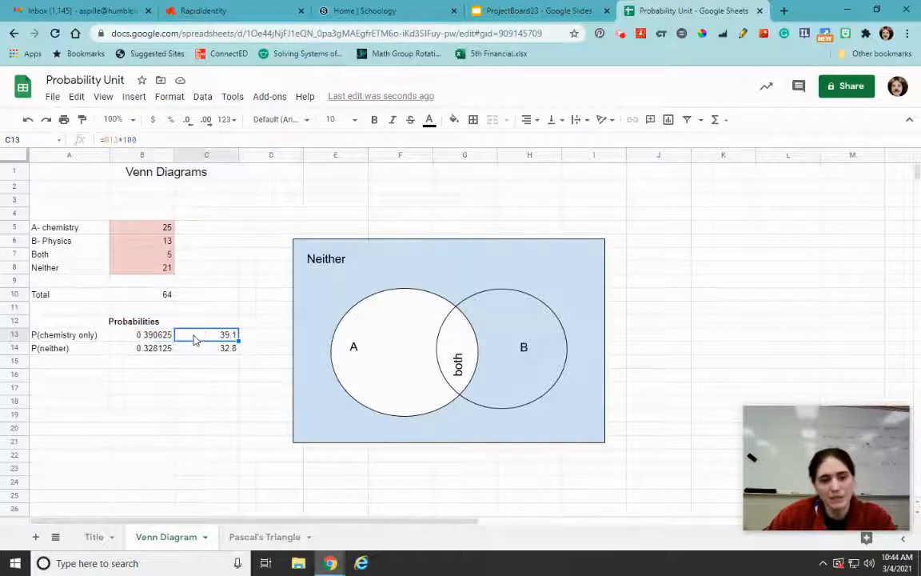
pyautogui.click(274, 336)
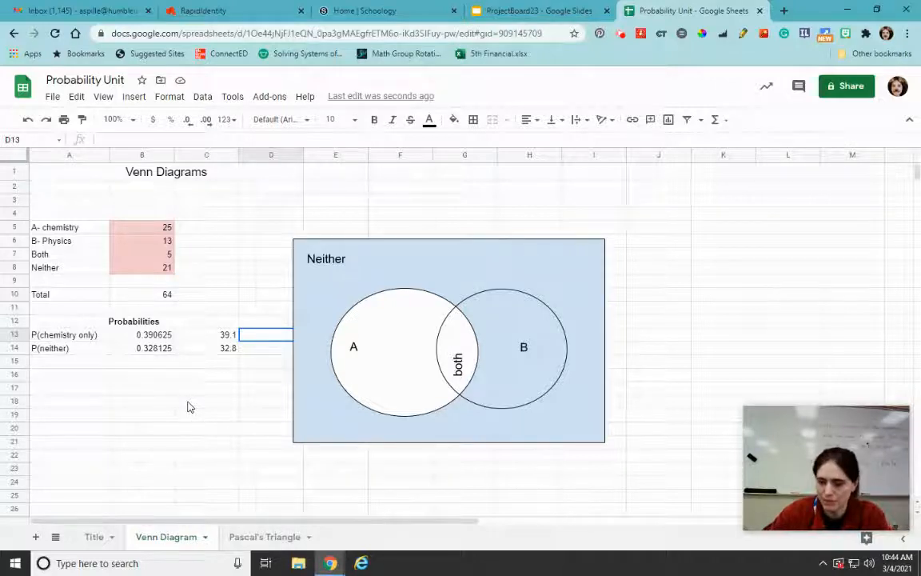
pyautogui.write('%')
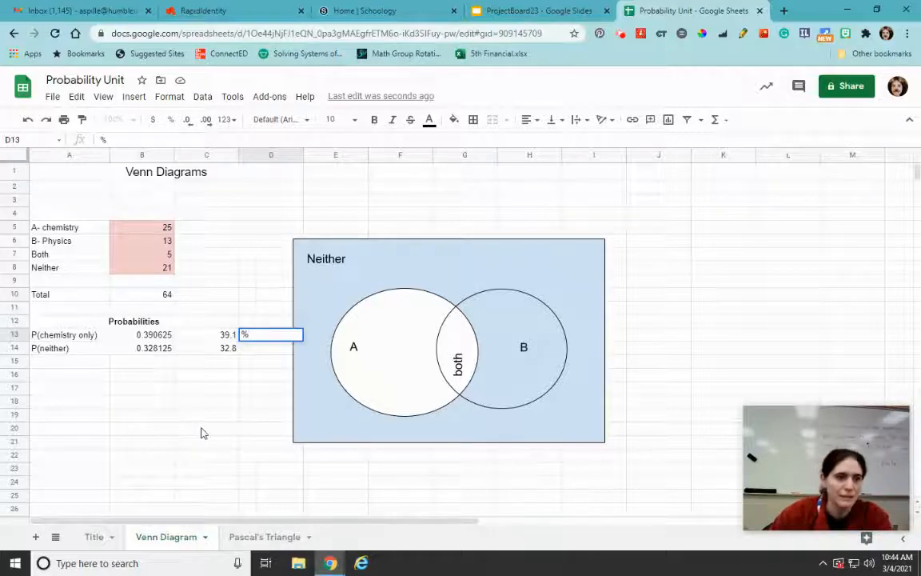
pyautogui.click(201, 433)
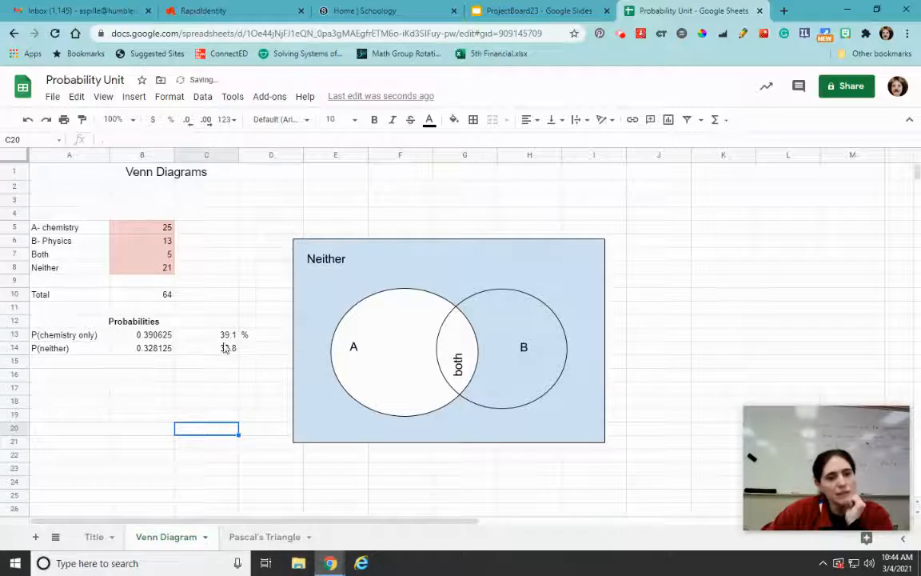
pyautogui.click(181, 336)
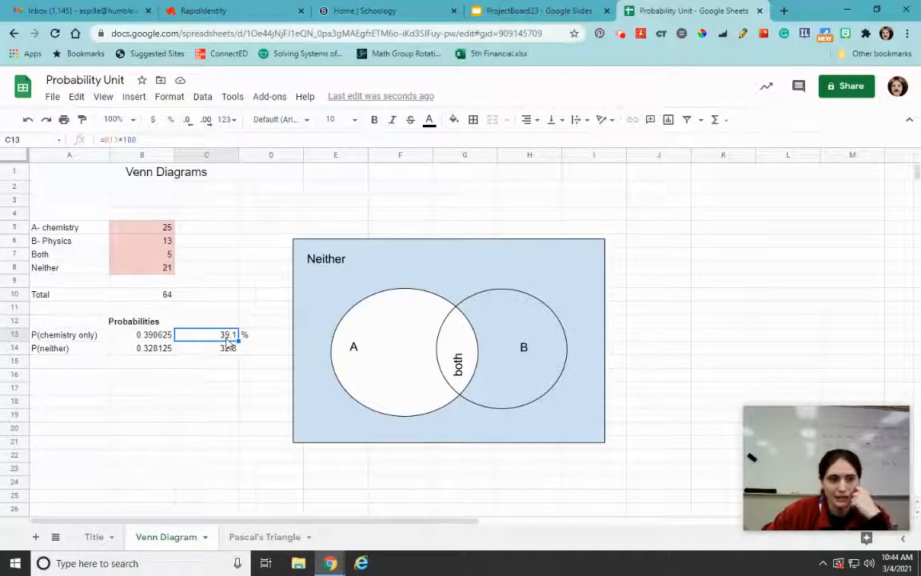
pyautogui.click(222, 375)
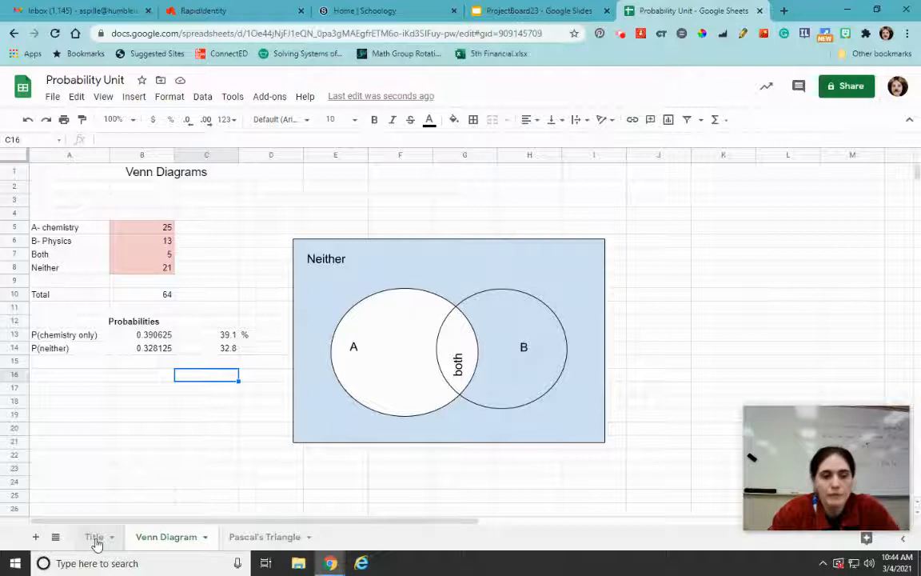
# On the Pascal's Triangle sheet, resize columns B through N to a width of 30 pixels
pyautogui.click(263, 537)
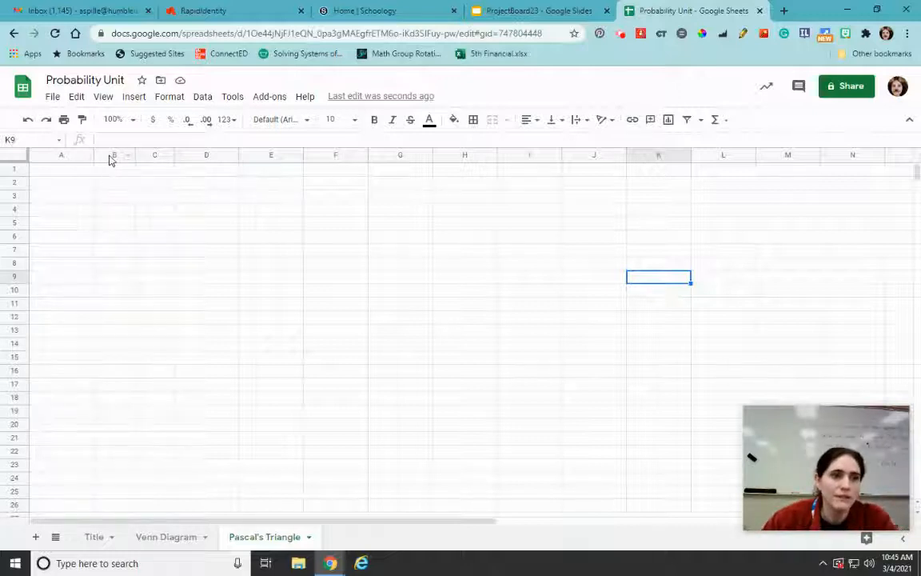
pyautogui.moveTo(124, 160); pyautogui.dragTo(783, 156)
pyautogui.moveTo(839, 154); pyautogui.dragTo(852, 154)
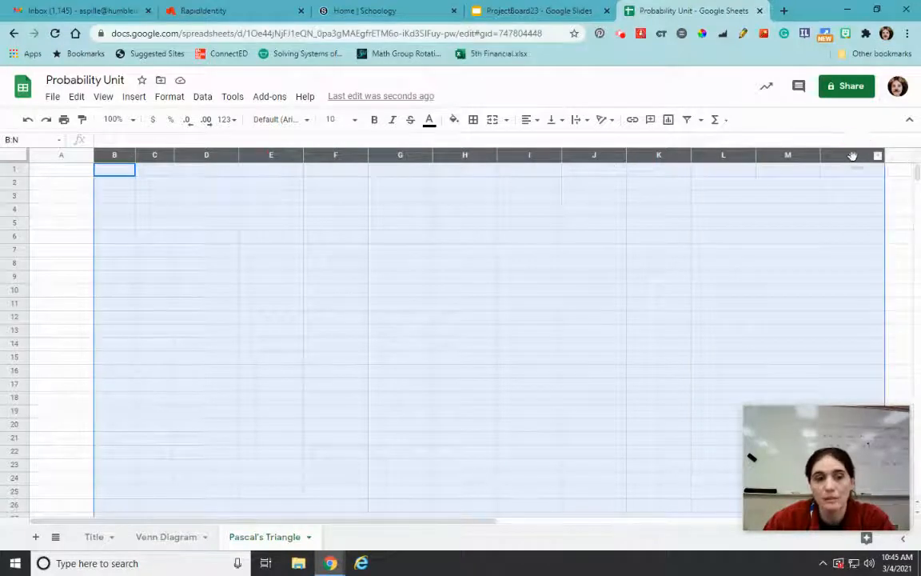
pyautogui.rightClick(376, 248)
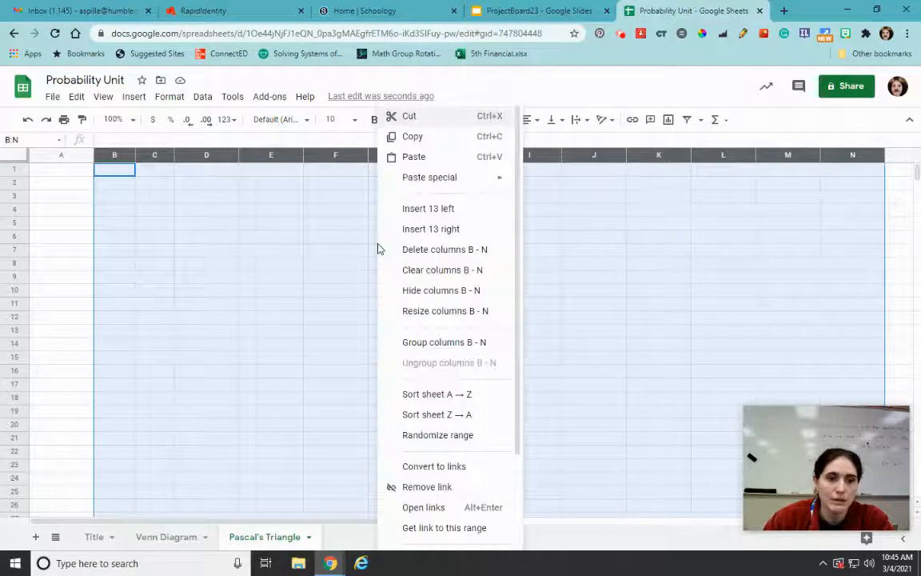
pyautogui.click(420, 311)
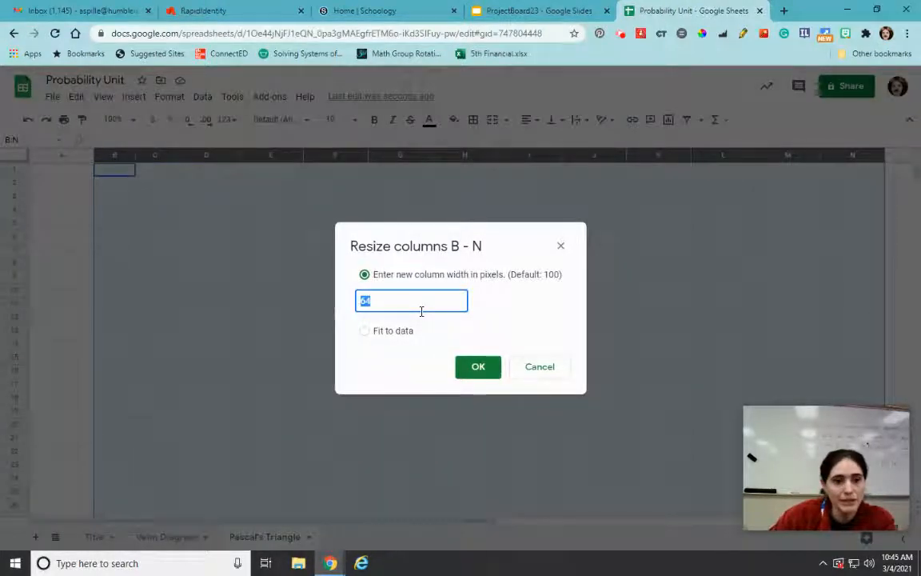
pyautogui.write('30')
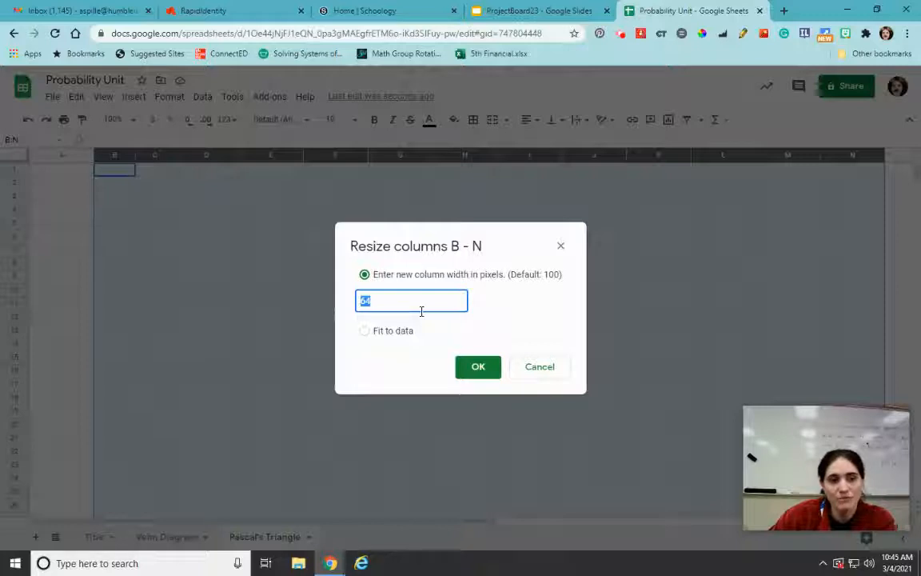
pyautogui.press('Return')
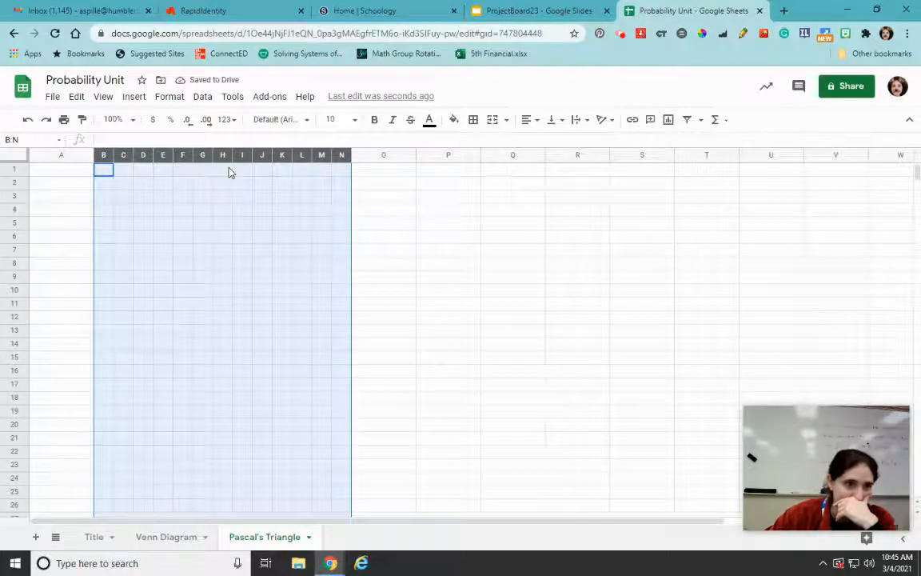
# Enter 1 in cell H3 as the top of Pascal's triangle
pyautogui.click(230, 172)
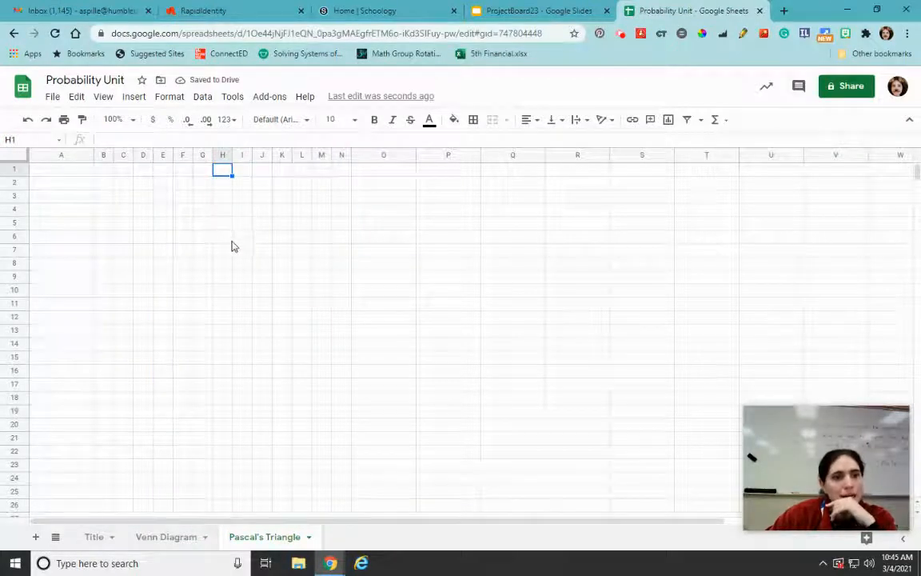
pyautogui.press('Down')
pyautogui.press('Down')
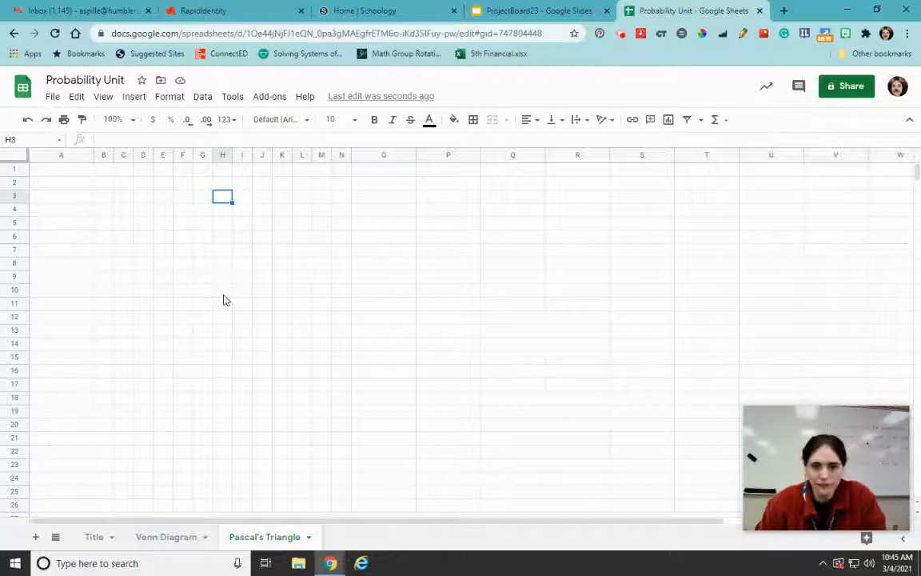
pyautogui.write('1')
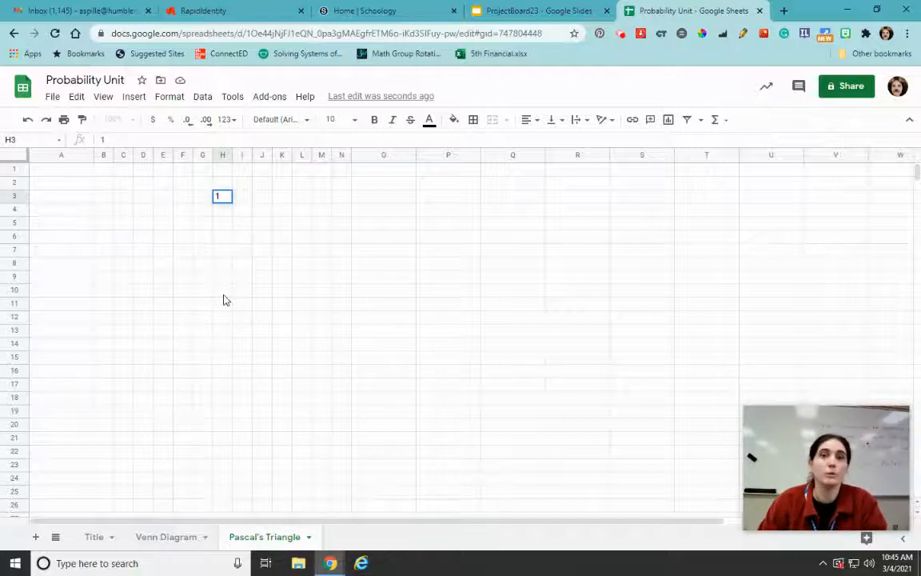
# Label row 3 on either side of the triangle with "Tries" in A3 and "Total" in O3
pyautogui.click(54, 200)
pyautogui.write('Tries')
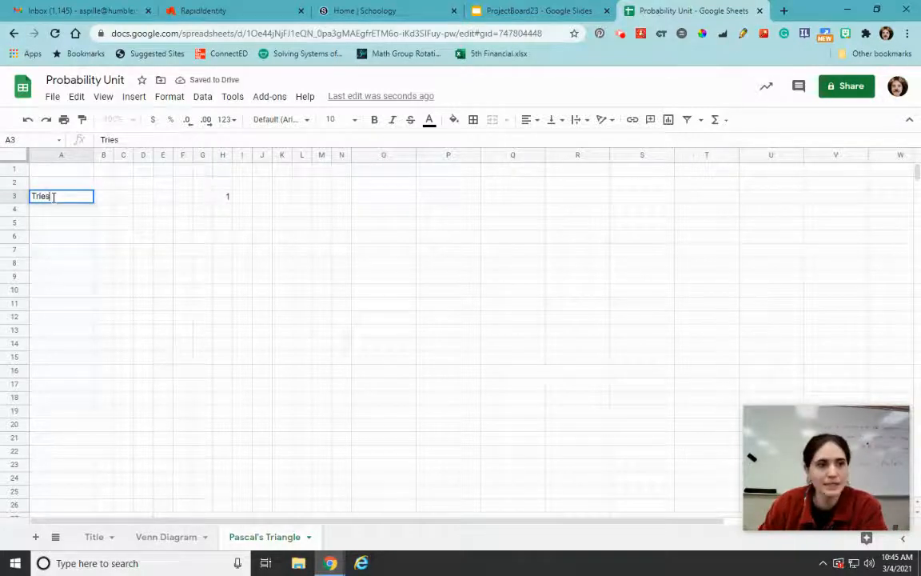
pyautogui.click(382, 200)
pyautogui.write('Total')
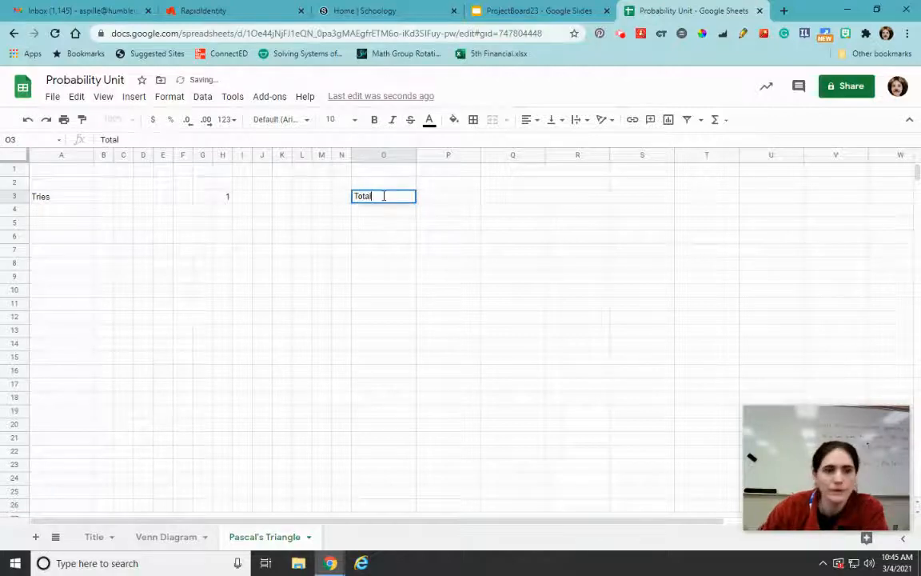
# Number the tries 1 through 4 in cells A4 to A7 below the "Tries" label
pyautogui.click(409, 266)
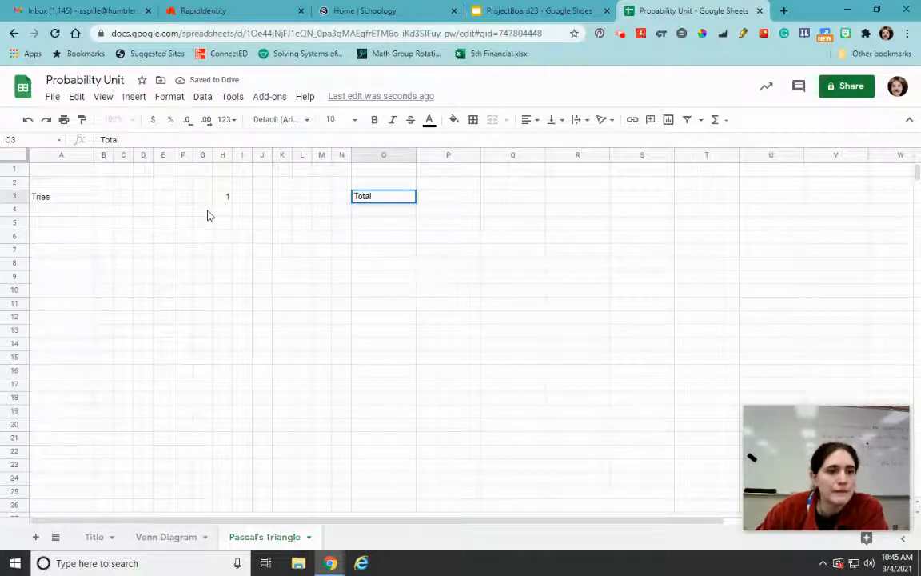
pyautogui.click(61, 211)
pyautogui.write('1')
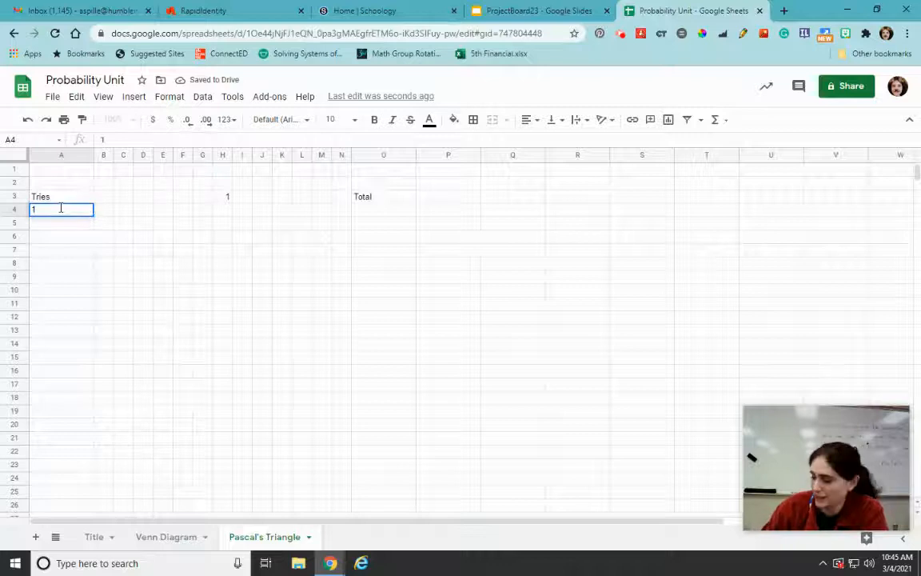
pyautogui.press('Return')
pyautogui.write('2')
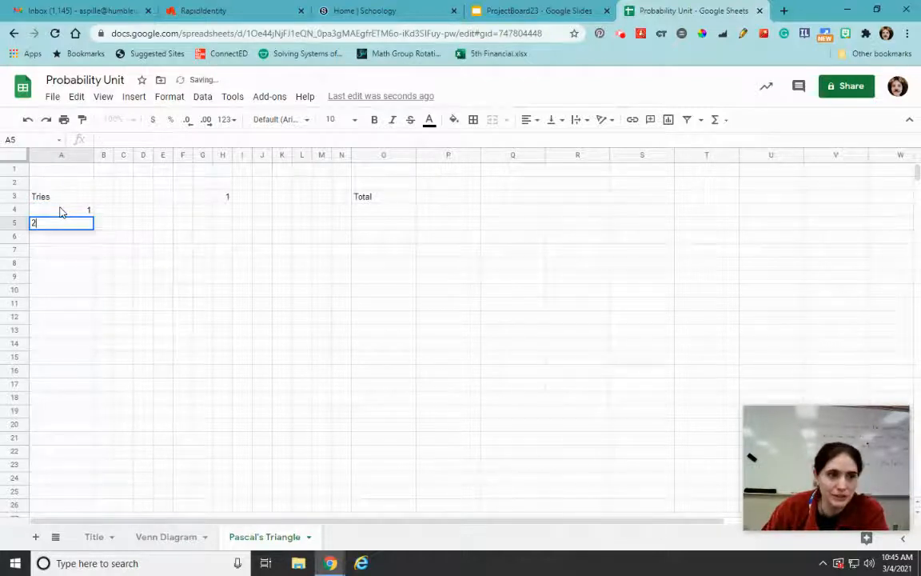
pyautogui.press('Return')
pyautogui.write('3')
pyautogui.press('Return')
pyautogui.write('4')
pyautogui.press('Return')
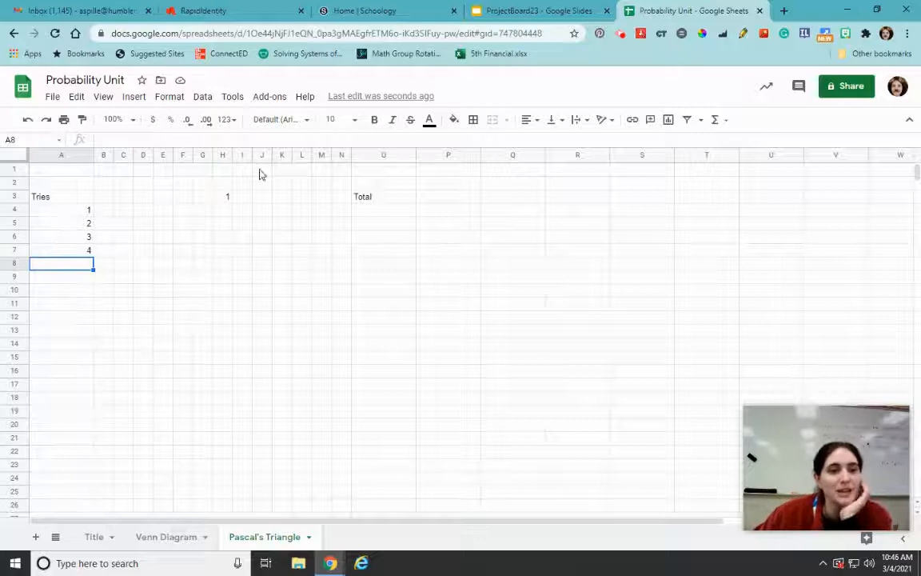
# Enter 1 in G4 and 1 in I4 as the triangle's row for one try
pyautogui.click(208, 212)
pyautogui.write('1')
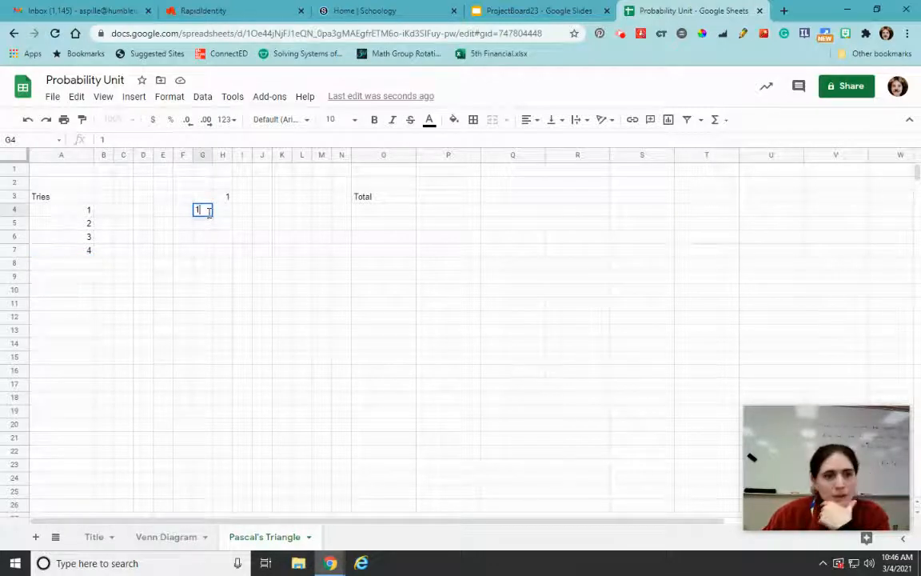
pyautogui.click(244, 212)
pyautogui.write('1')
# Add a SUM formula in O4 that totals the triangle cells of row 4 from column B through N
pyautogui.click(392, 214)
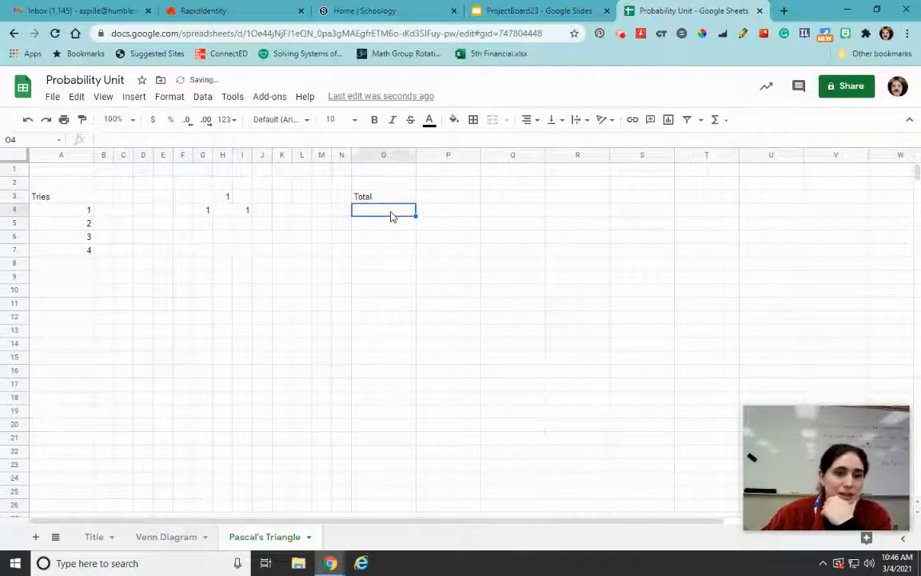
pyautogui.write('=sum(')
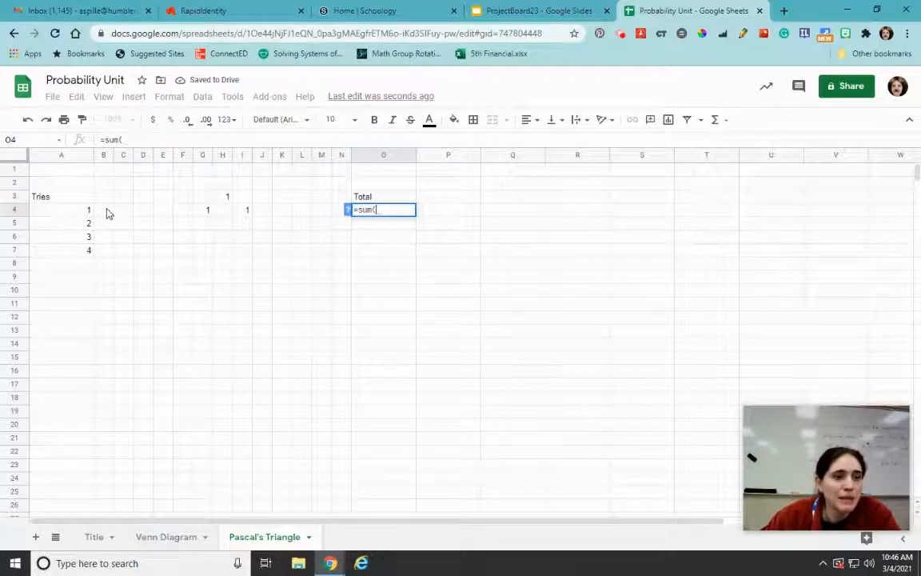
pyautogui.moveTo(108, 210); pyautogui.dragTo(343, 214)
pyautogui.write(')')
pyautogui.press('Return')
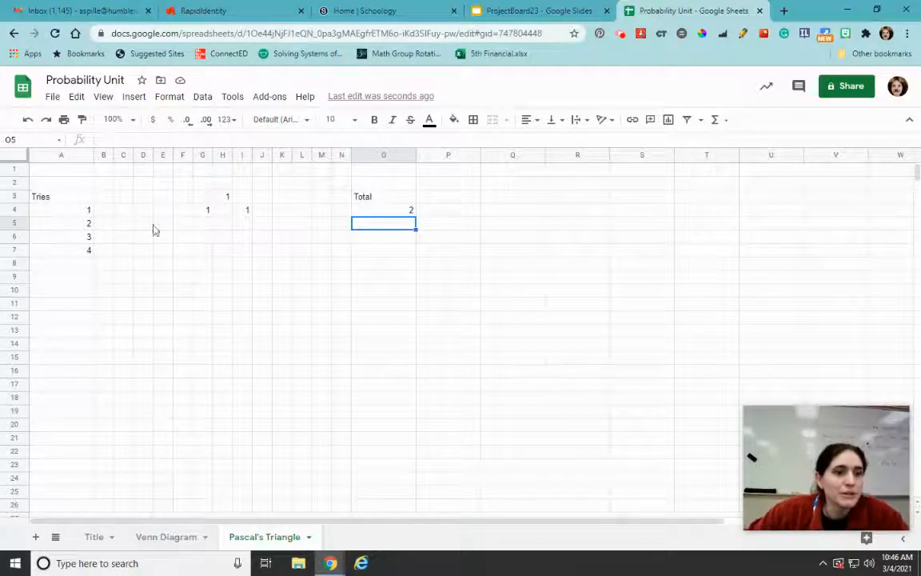
# Fill the triangle's row for two tries with 1 in F5, 2 in H5 and 1 in J5
pyautogui.click(186, 227)
pyautogui.write('1')
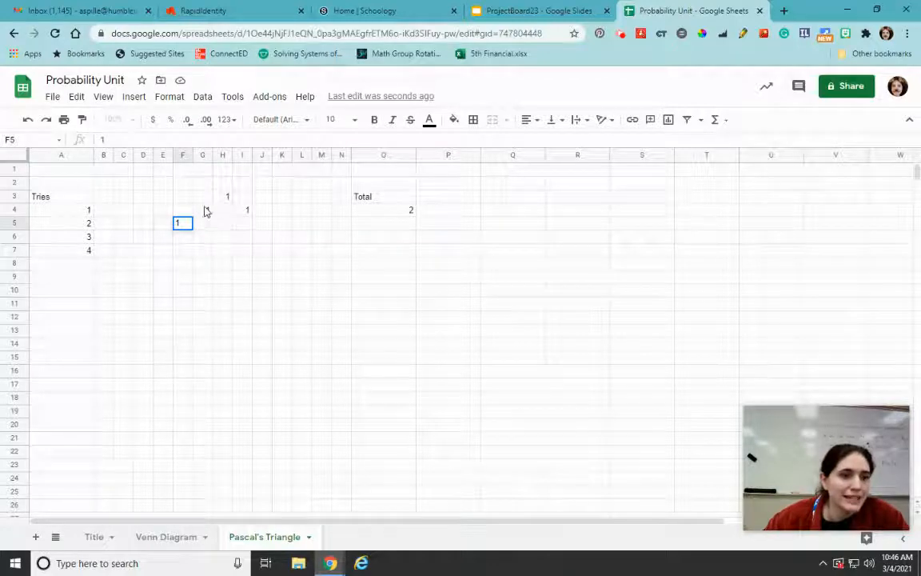
pyautogui.click(223, 222)
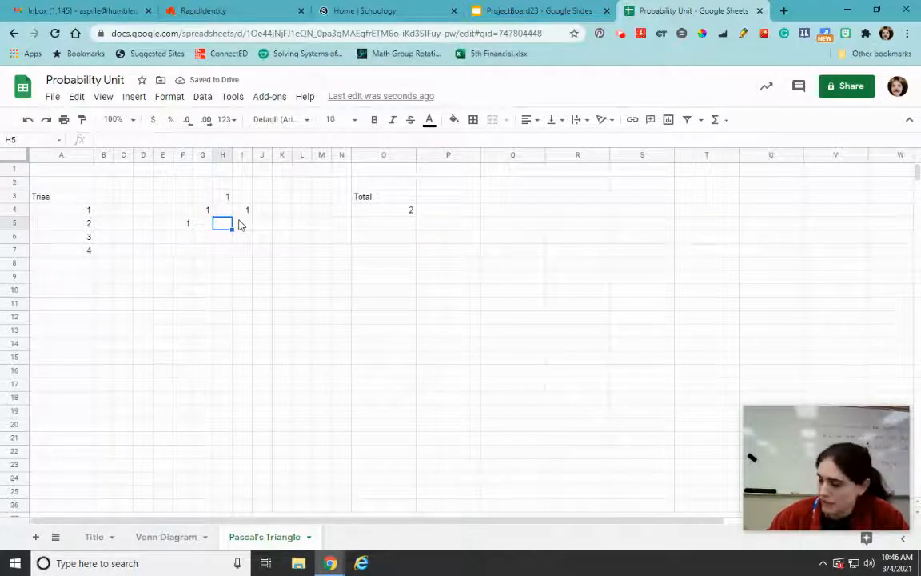
pyautogui.write('2')
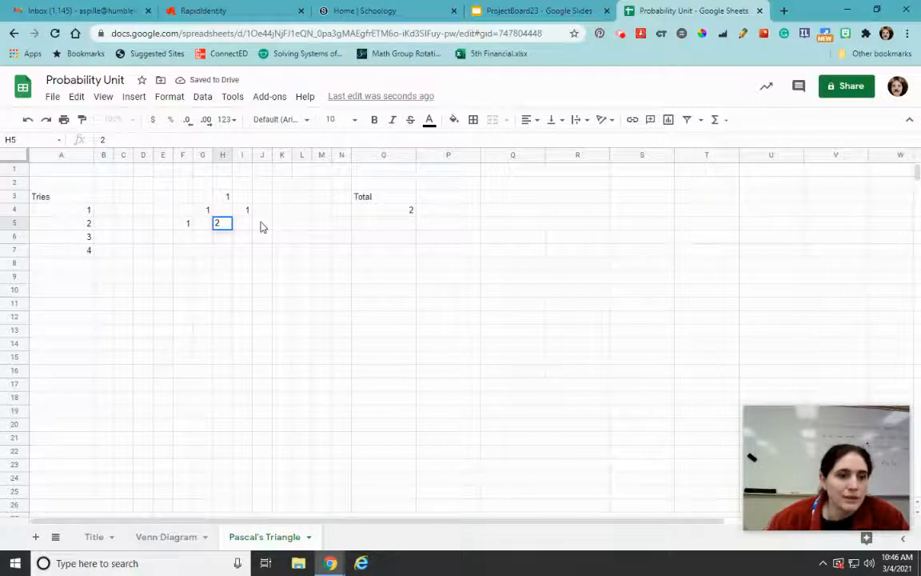
pyautogui.click(264, 227)
pyautogui.write('1')
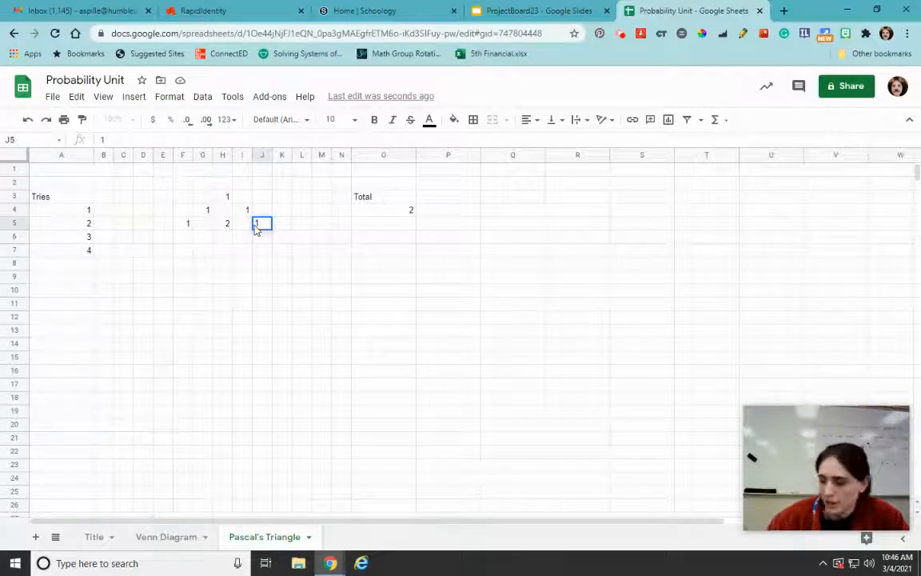
pyautogui.press('Return')
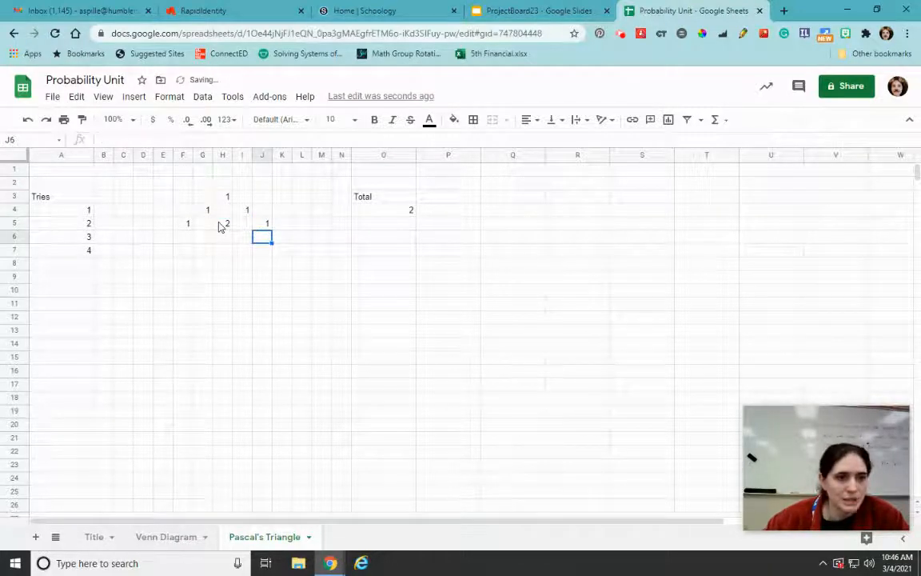
# Replace the middle number in H5 with a formula adding G4 and I4, the two cells diagonally above it
pyautogui.click(221, 224)
pyautogui.write('=')
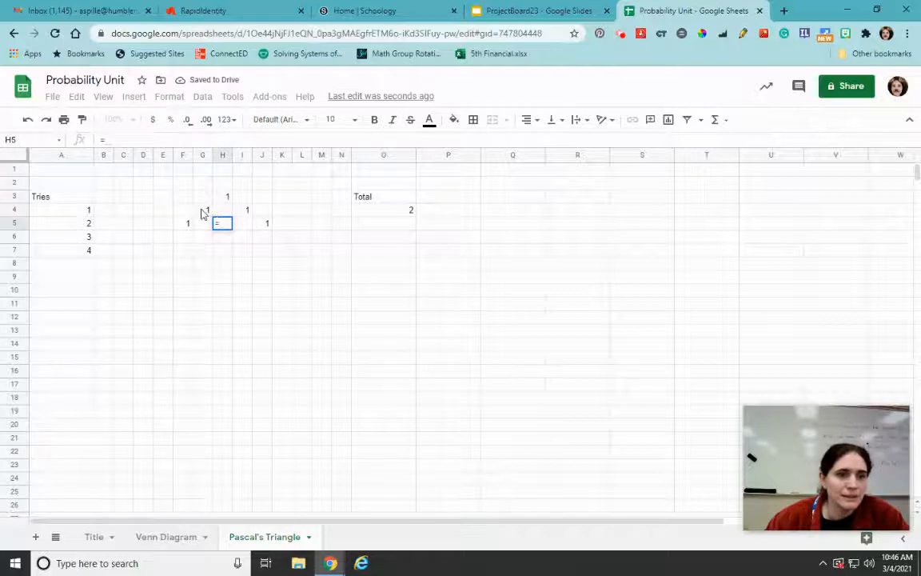
pyautogui.click(202, 211)
pyautogui.write('+')
pyautogui.click(248, 213)
pyautogui.press('Return')
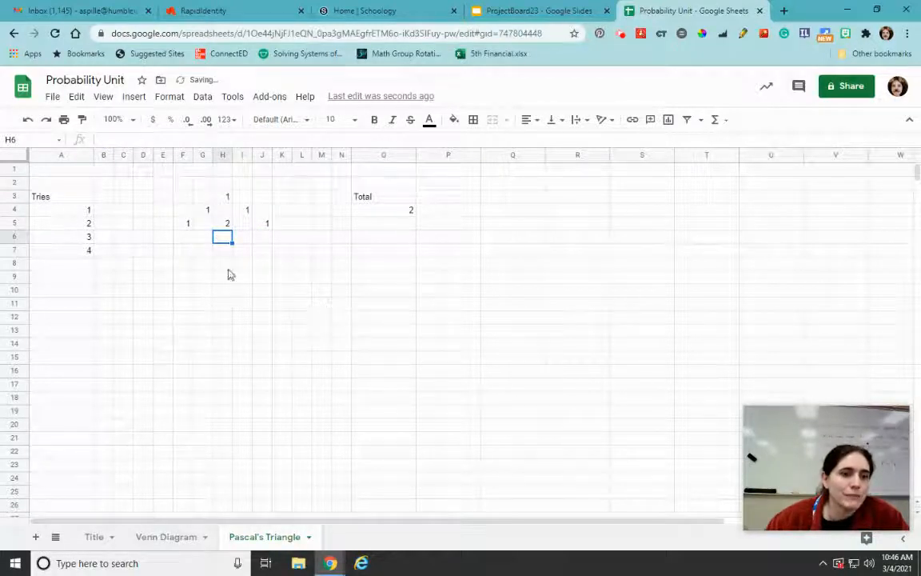
# Start the row for three tries with 1 in E6 and the formula =F5+H5 in G6
pyautogui.click(162, 238)
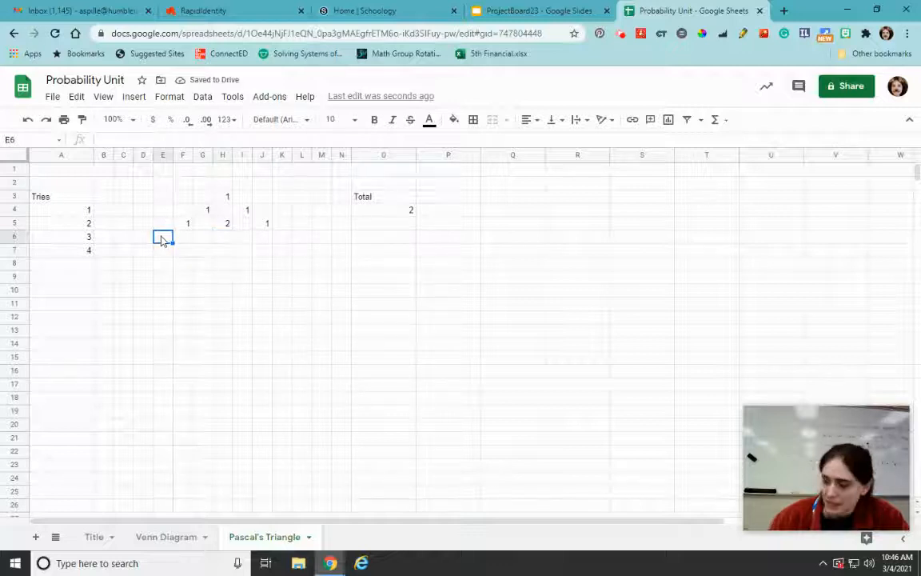
pyautogui.write('1')
pyautogui.click(200, 241)
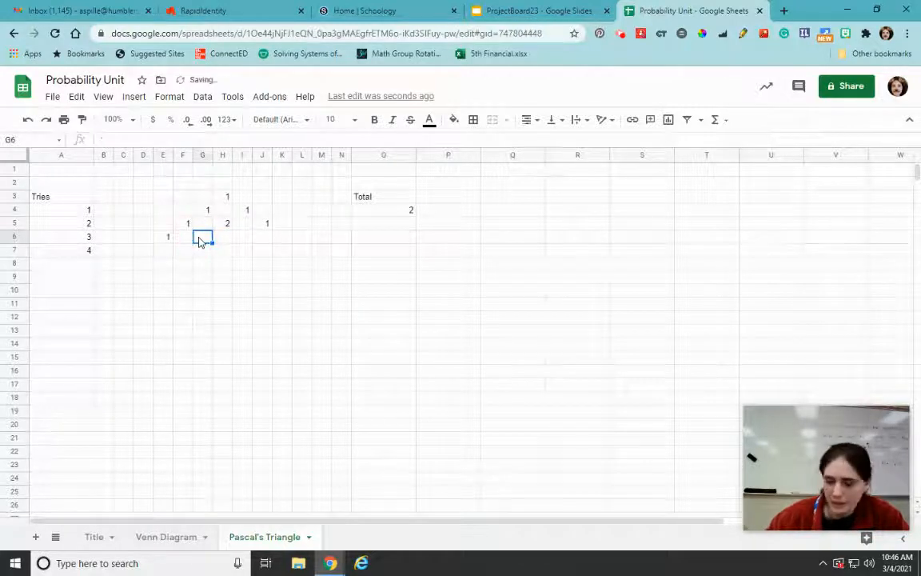
pyautogui.write('=')
pyautogui.click(183, 227)
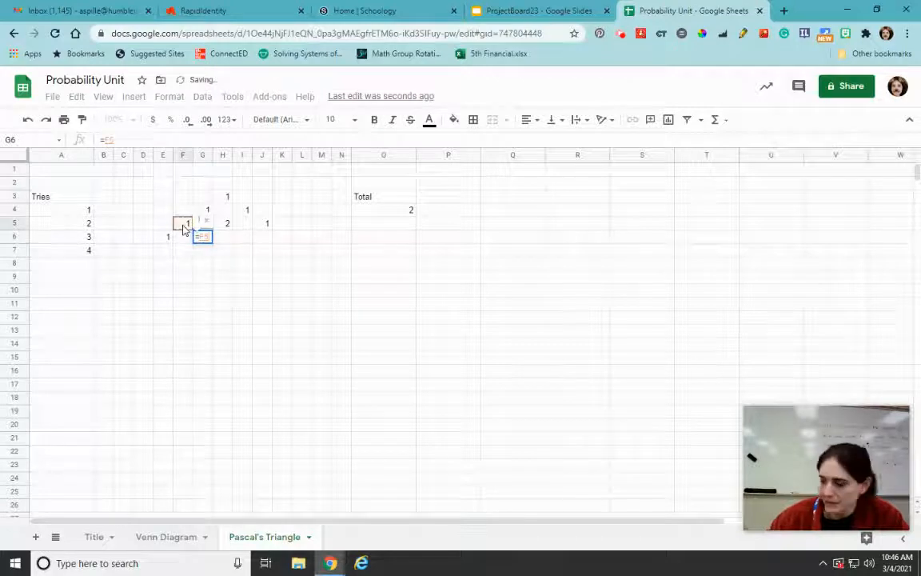
pyautogui.write('+')
pyautogui.click(227, 223)
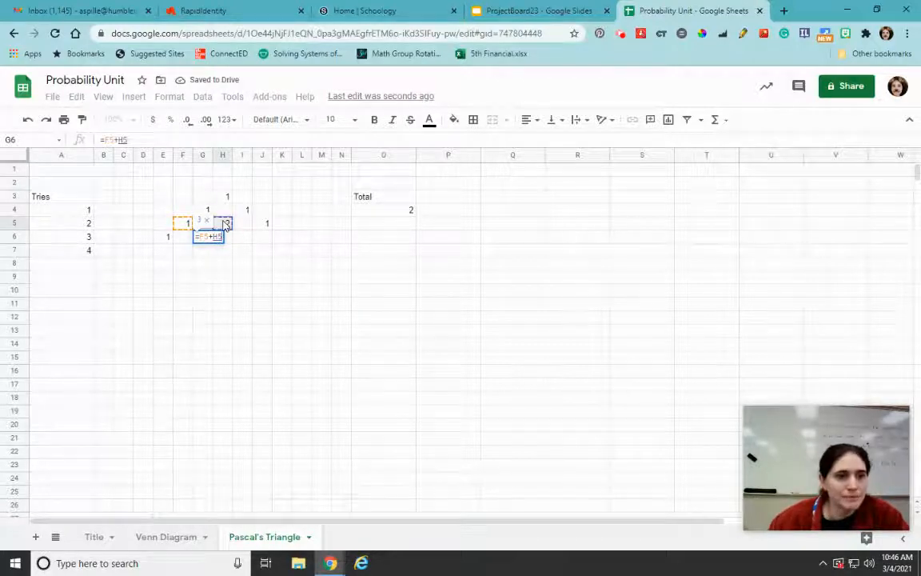
pyautogui.press('Return')
# Finish the row for three tries with the formula =H5+J5 in I6 and 1 in K6
pyautogui.click(243, 238)
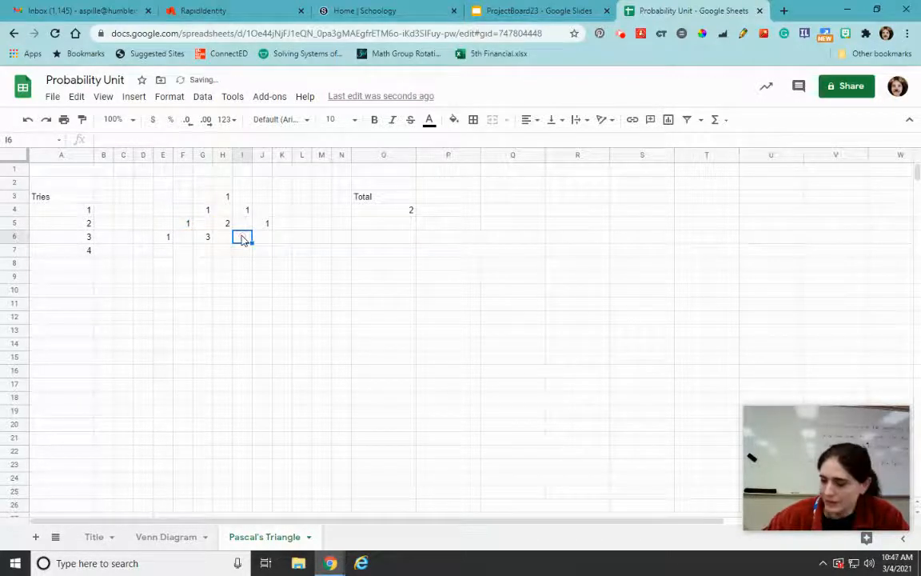
pyautogui.write('=')
pyautogui.click(223, 224)
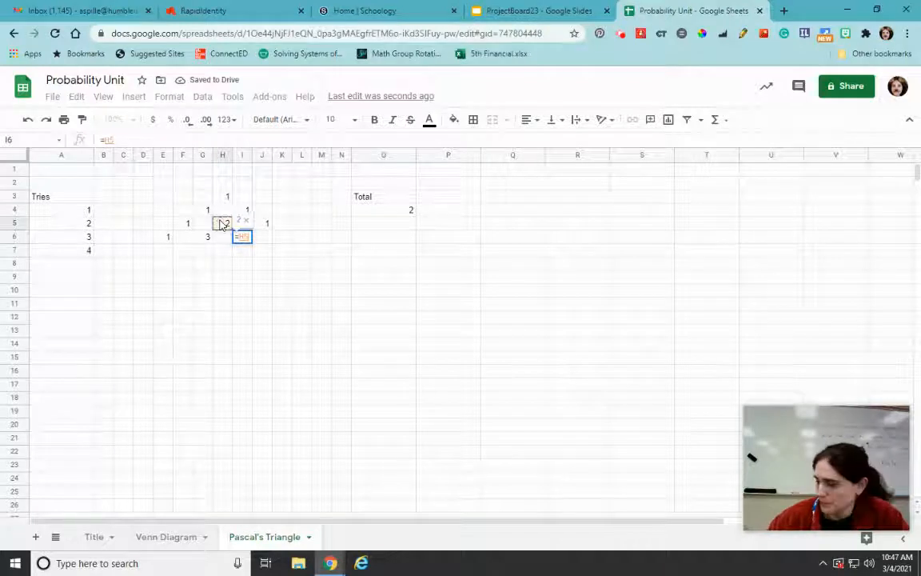
pyautogui.write('+')
pyautogui.click(263, 224)
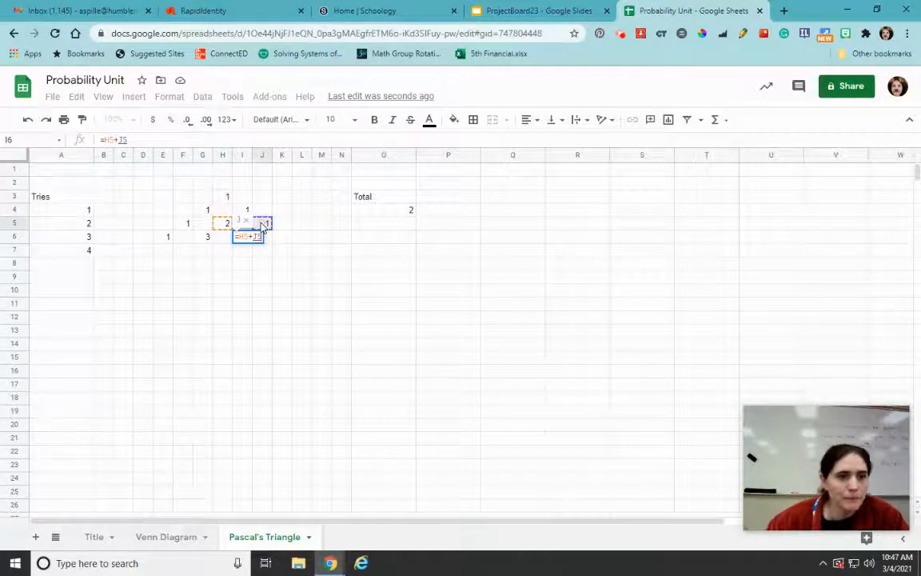
pyautogui.press('Return')
pyautogui.click(282, 237)
pyautogui.write('1')
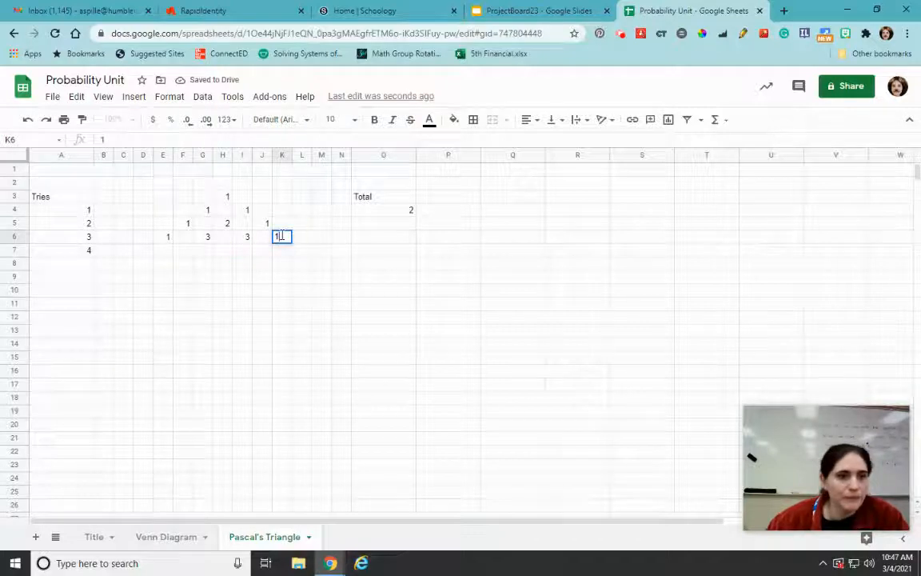
# Build the row for four tries with 1 in D7 and L7, copying G6's formula into F7, H7 and J7
pyautogui.click(147, 254)
pyautogui.write('1')
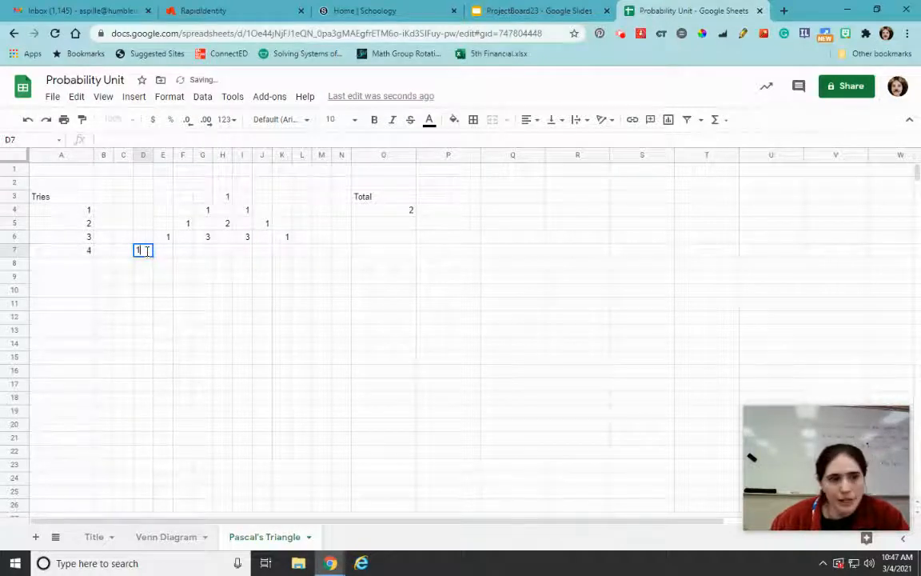
pyautogui.click(207, 238)
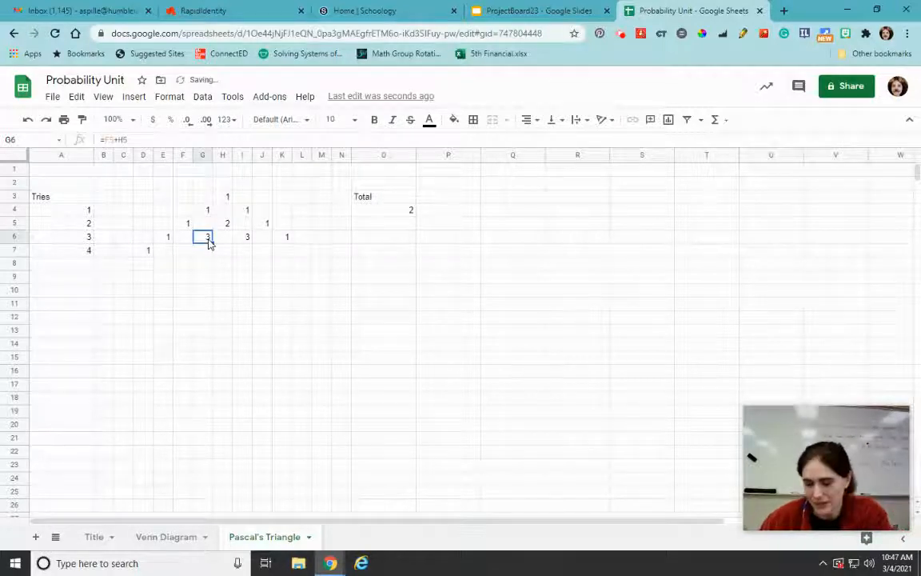
pyautogui.hotkey('ctrl', 'c')
pyautogui.click(179, 255)
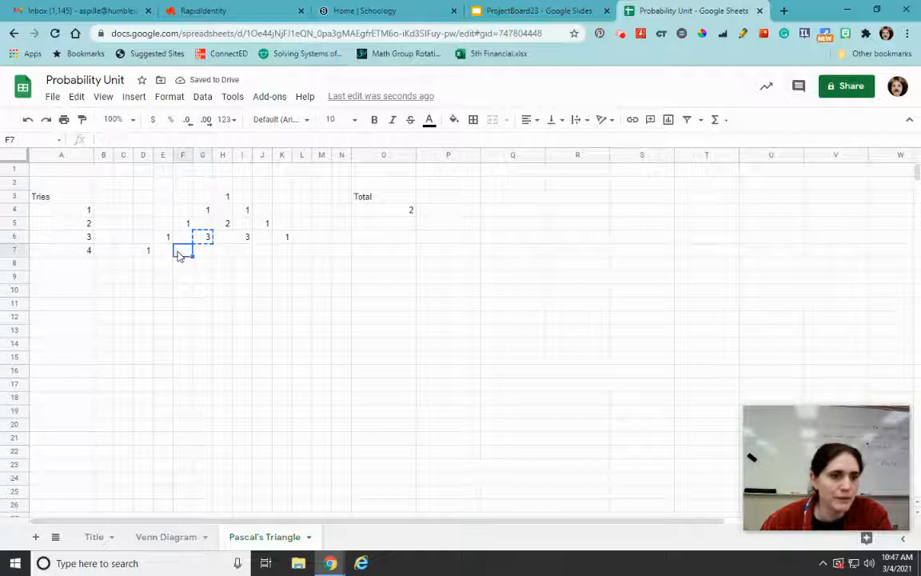
pyautogui.hotkey('ctrl', 'v')
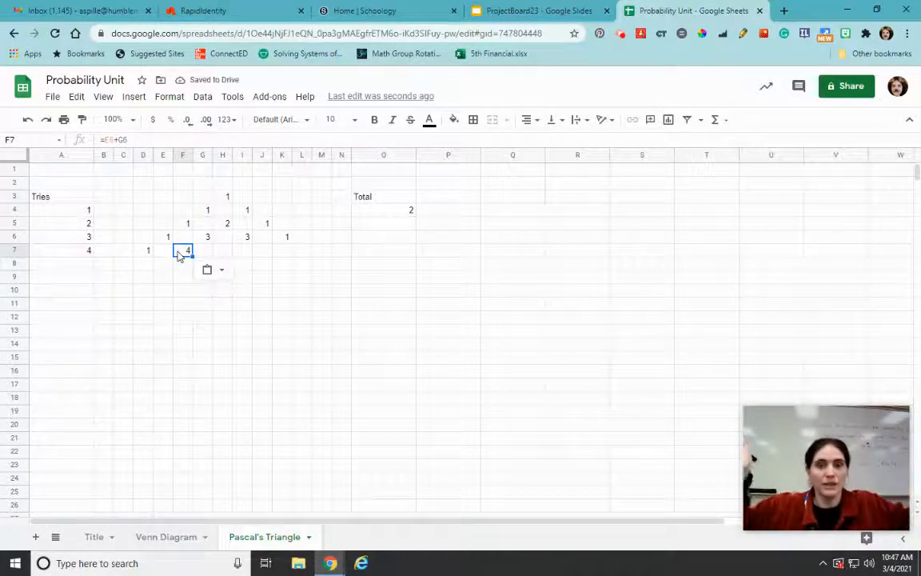
pyautogui.click(225, 255)
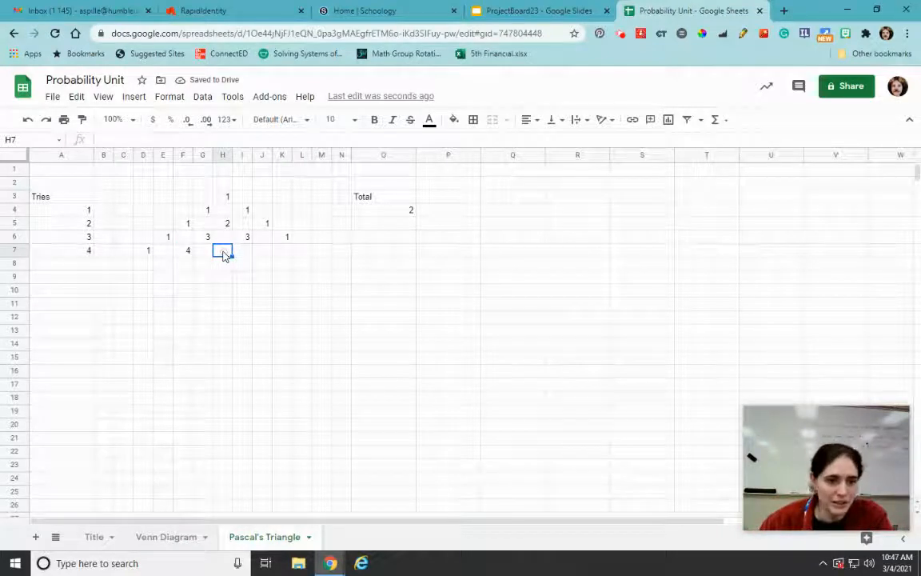
pyautogui.hotkey('ctrl', 'v')
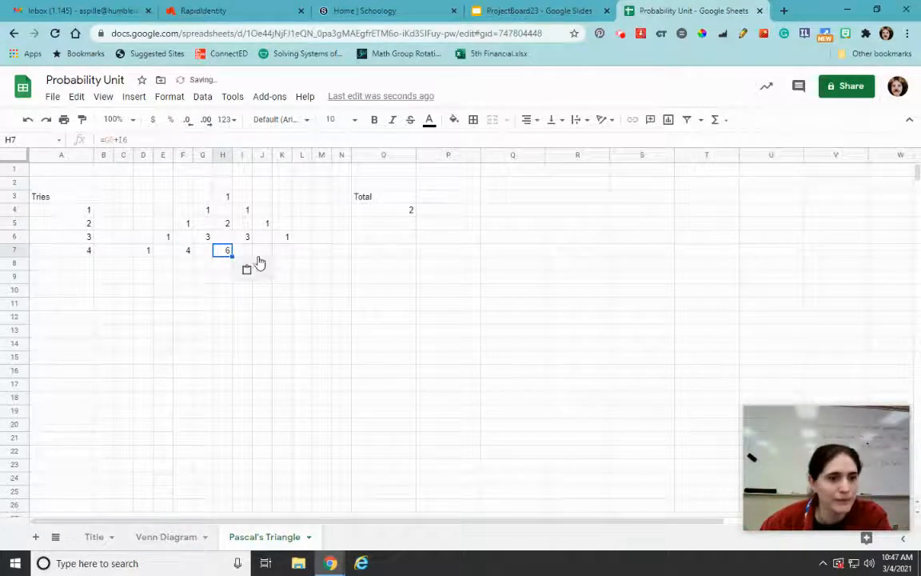
pyautogui.click(257, 254)
pyautogui.hotkey('ctrl', 'v')
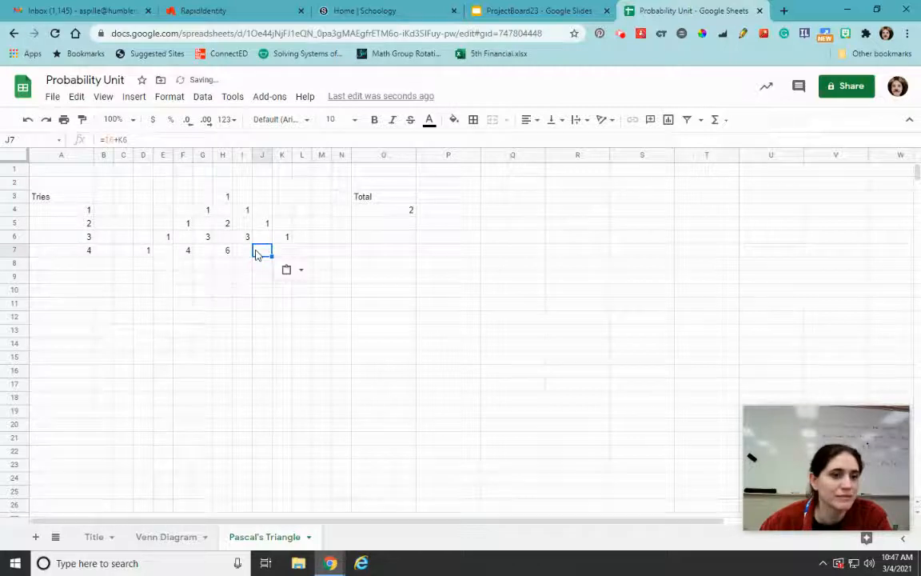
pyautogui.click(302, 250)
pyautogui.write('1')
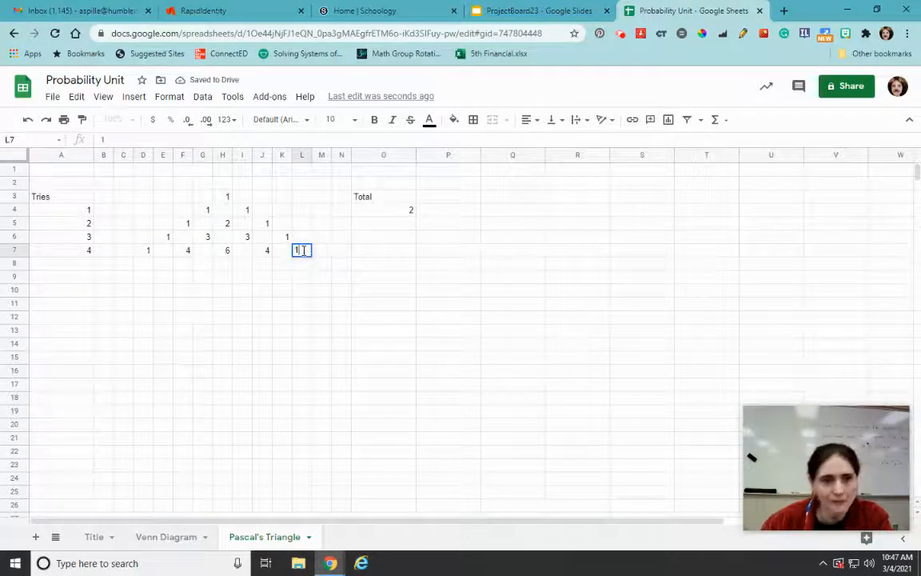
# Begin the row for five tries by entering 5 in A8 and 1 in C8
pyautogui.click(83, 267)
pyautogui.write('5')
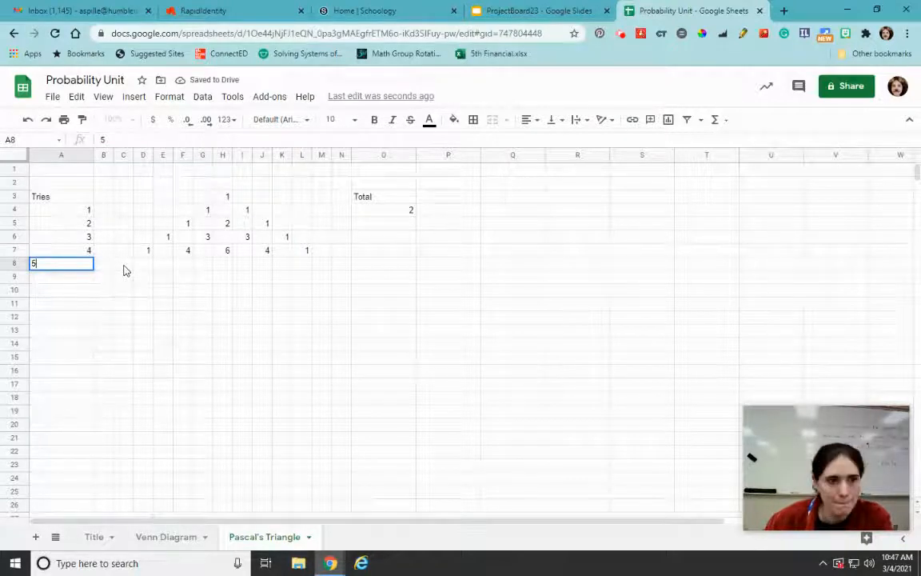
pyautogui.click(124, 268)
pyautogui.write('1')
# Paste the copied addition formula into E8, G8, I8 and K8 in the row for five tries
pyautogui.click(161, 272)
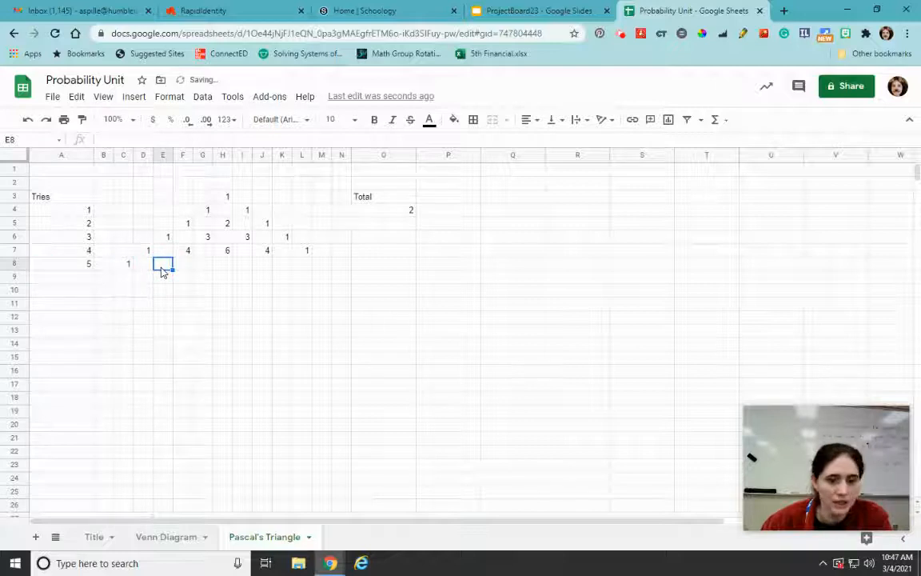
pyautogui.hotkey('ctrl', 'v')
pyautogui.click(202, 266)
pyautogui.hotkey('ctrl', 'v')
pyautogui.click(242, 265)
pyautogui.hotkey('ctrl', 'v')
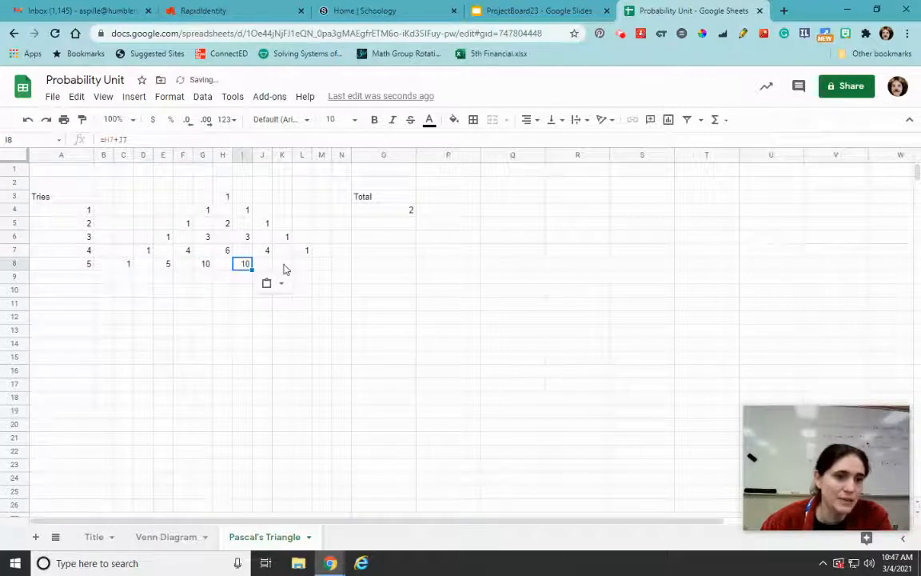
pyautogui.click(283, 268)
pyautogui.hotkey('ctrl', 'v')
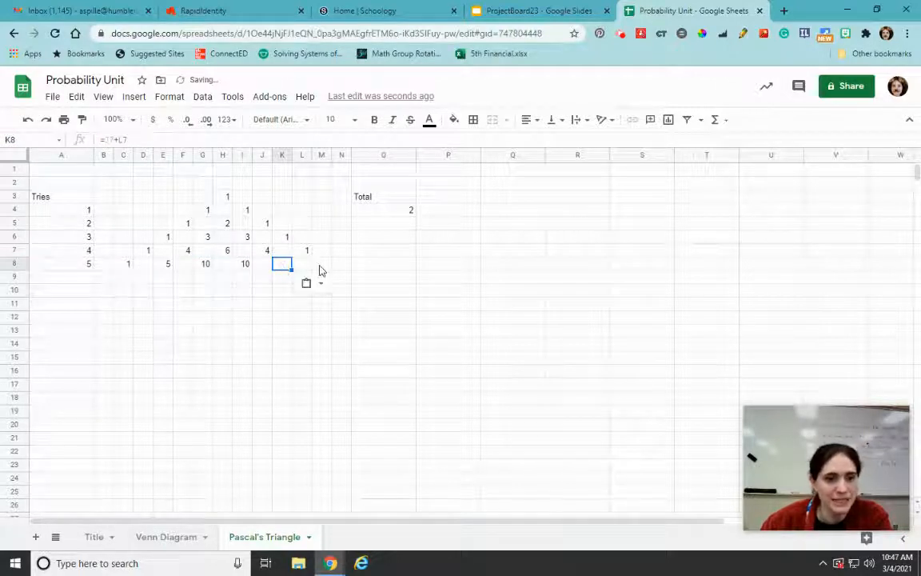
# Finish the row for five tries with 1 in M8 and begin the next row with 6 in A9 and 1 in B9
pyautogui.click(320, 269)
pyautogui.write('1')
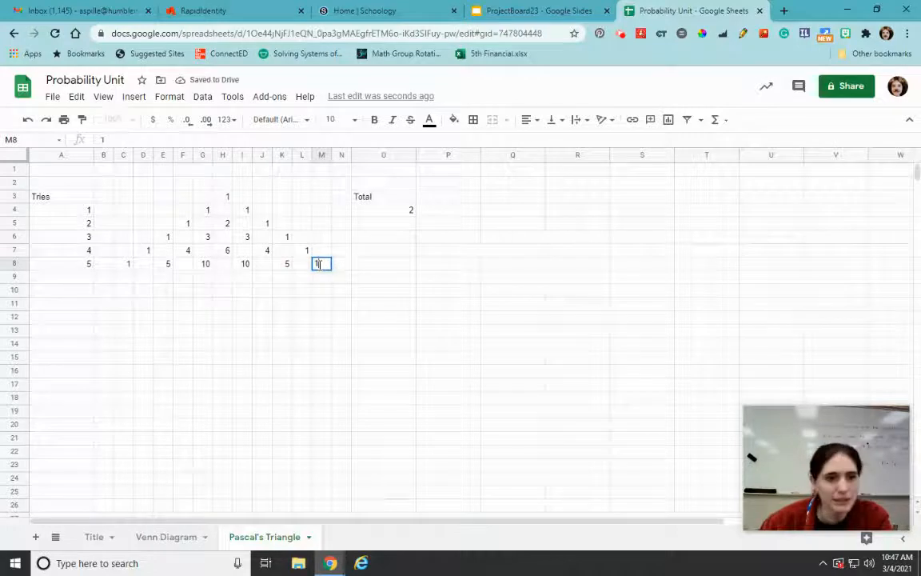
pyautogui.click(73, 281)
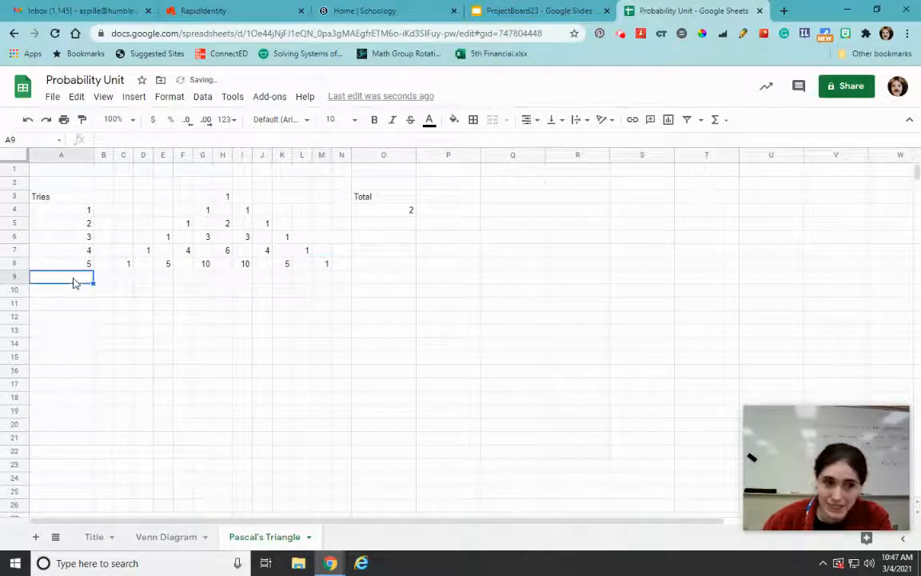
pyautogui.write('6')
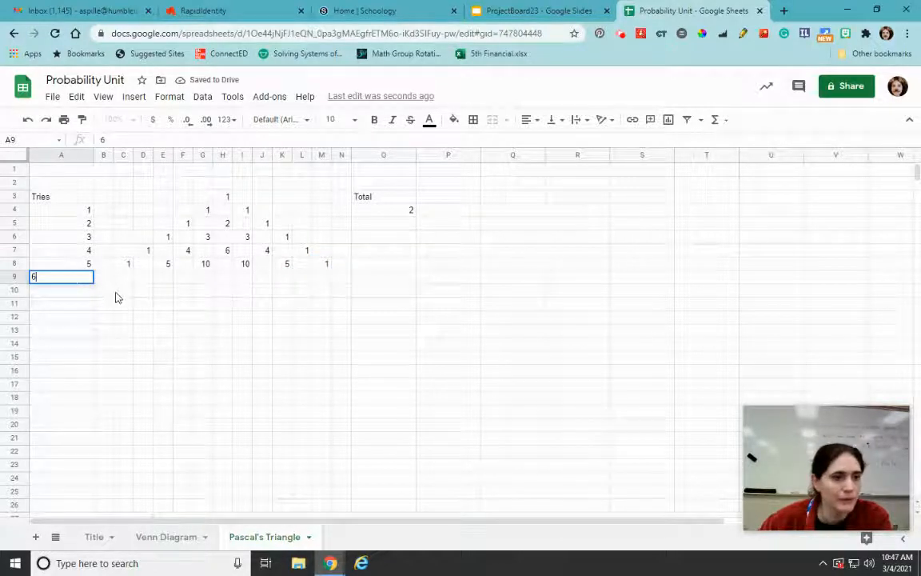
pyautogui.click(110, 283)
pyautogui.write('1')
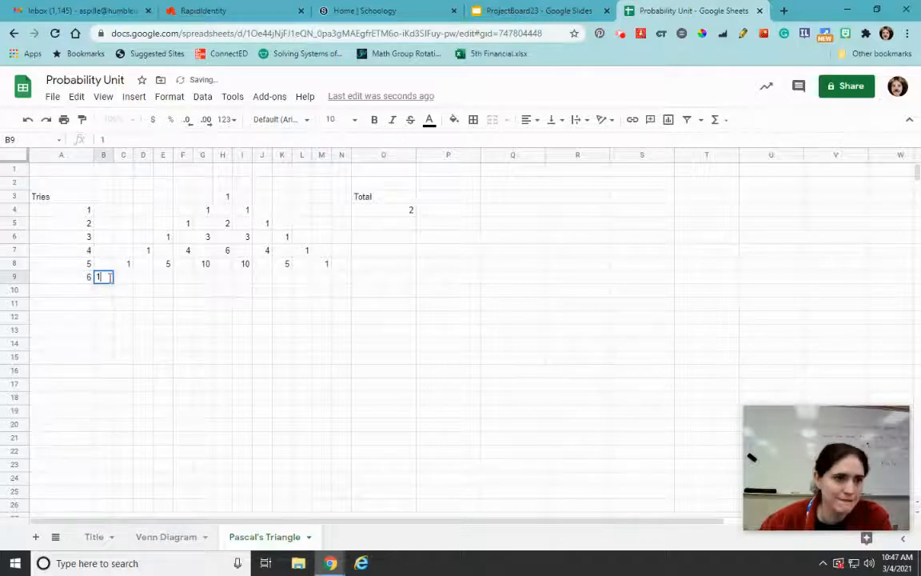
# Complete the row for six tries by pasting the copied addition formula into D9, F9, H9, J9 and L9 and entering 1 in N9
pyautogui.click(143, 280)
pyautogui.hotkey('ctrl', 'v')
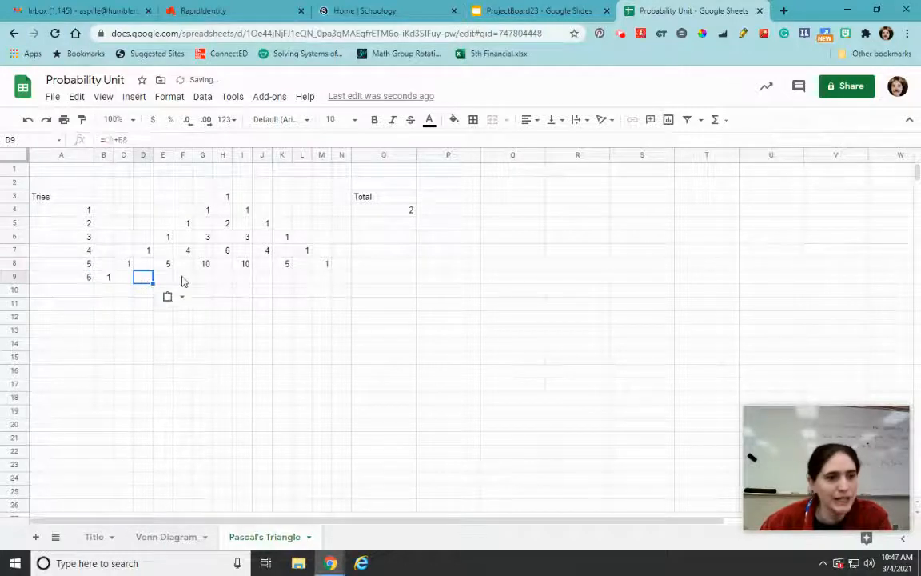
pyautogui.click(183, 280)
pyautogui.hotkey('ctrl', 'v')
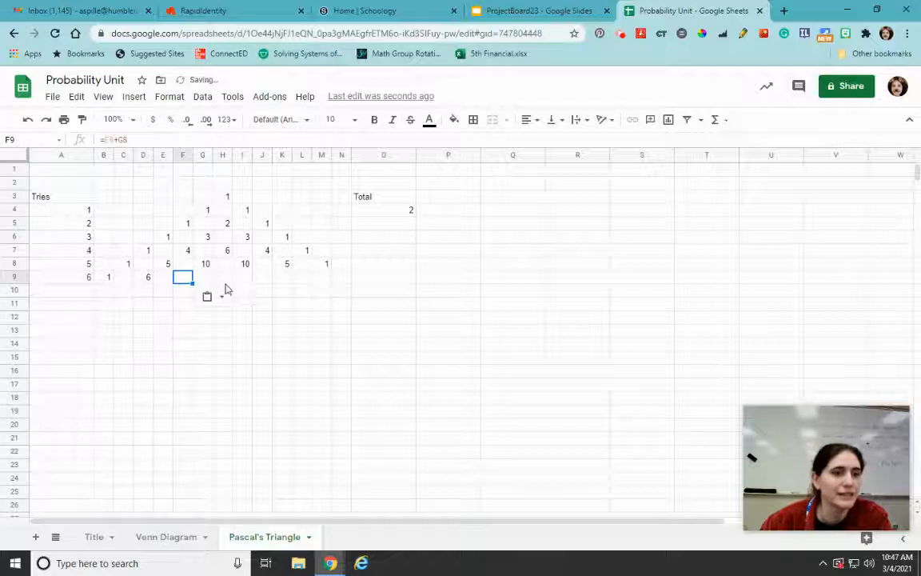
pyautogui.click(222, 278)
pyautogui.hotkey('ctrl', 'v')
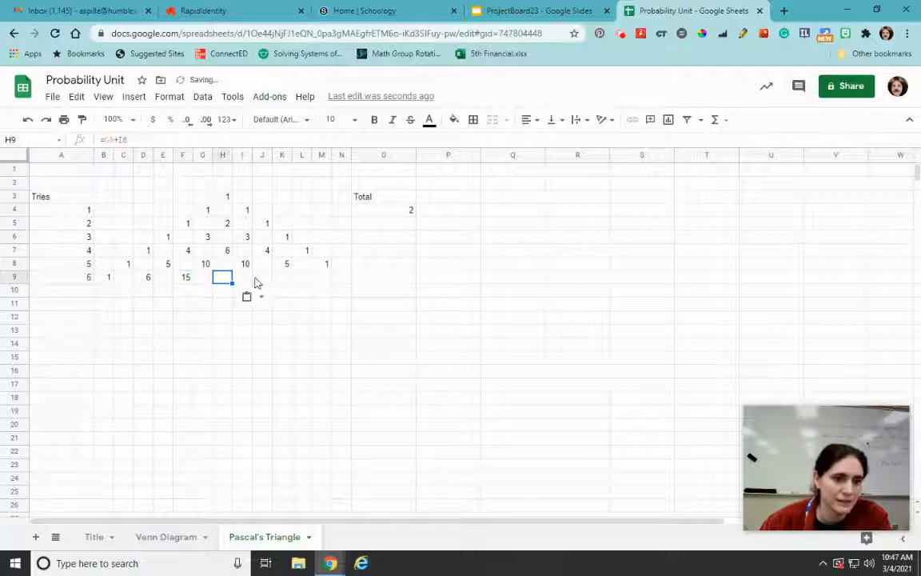
pyautogui.click(261, 279)
pyautogui.hotkey('ctrl', 'v')
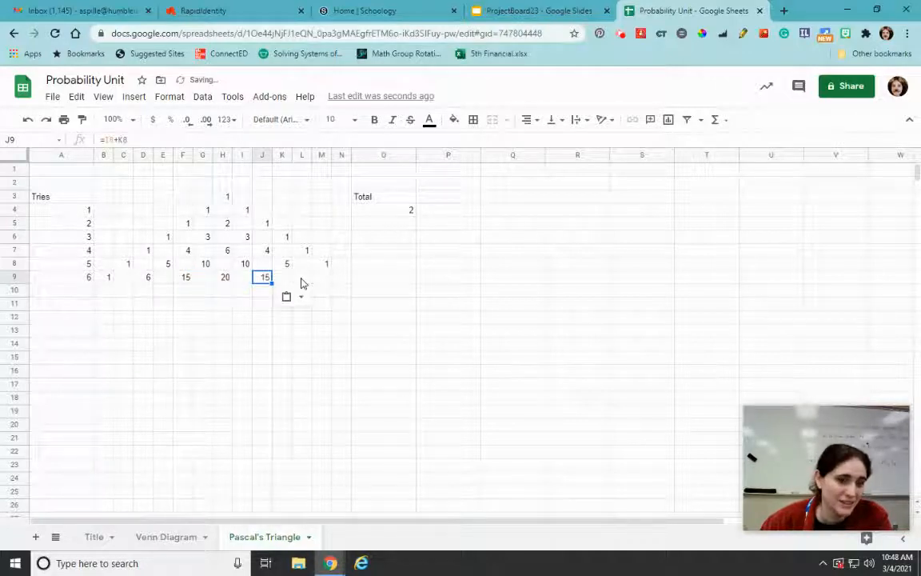
pyautogui.click(302, 279)
pyautogui.hotkey('ctrl', 'v')
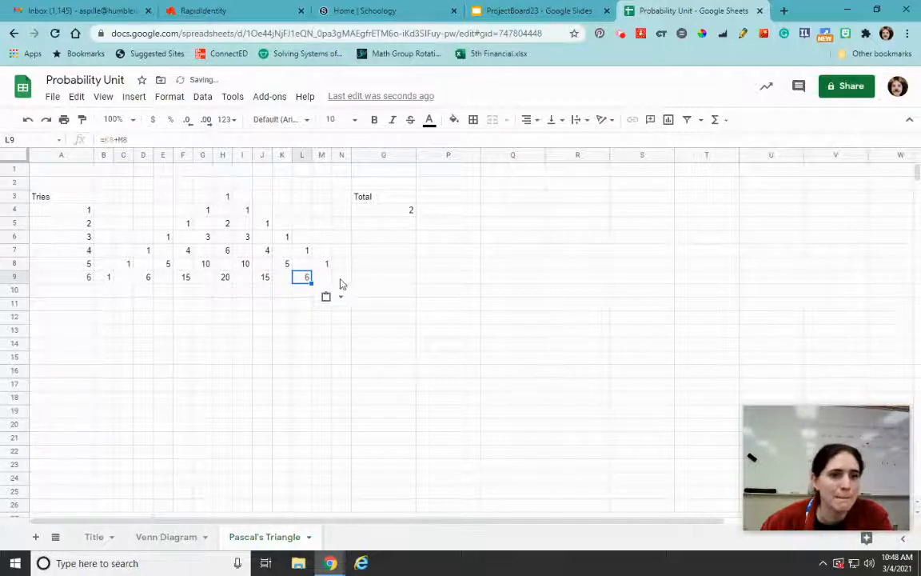
pyautogui.click(341, 279)
pyautogui.write('1')
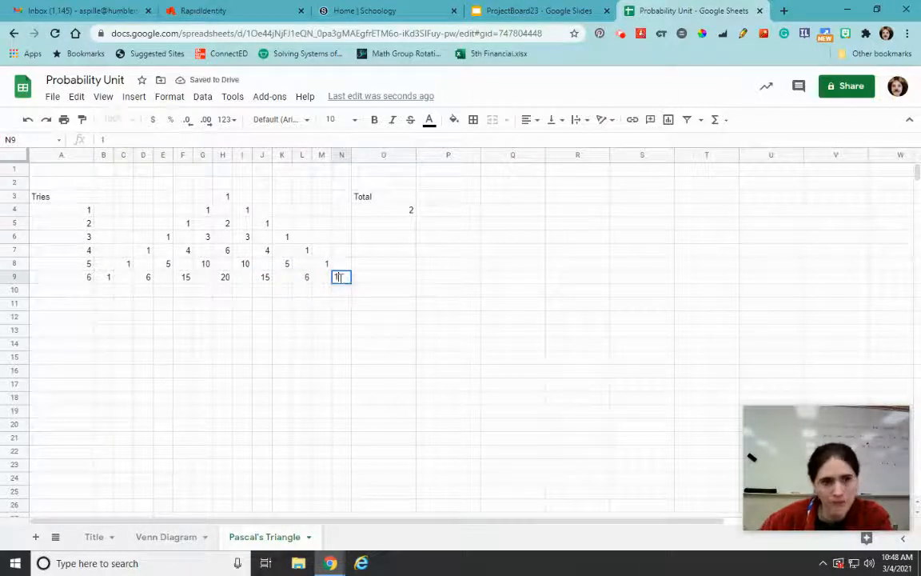
pyautogui.click(357, 331)
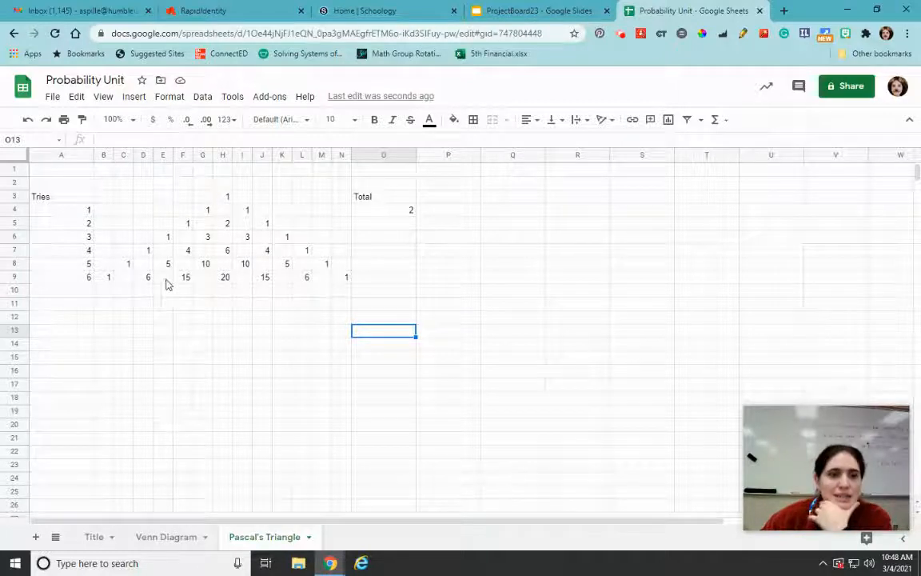
# Fill the row-sum formula from O4 down through O9 in the Total column
pyautogui.click(391, 211)
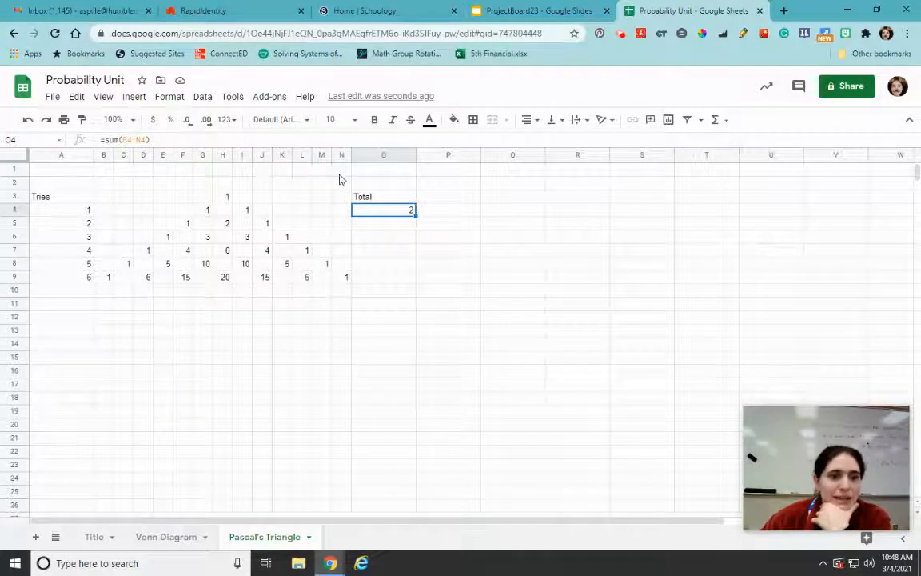
pyautogui.moveTo(416, 215); pyautogui.dragTo(413, 283)
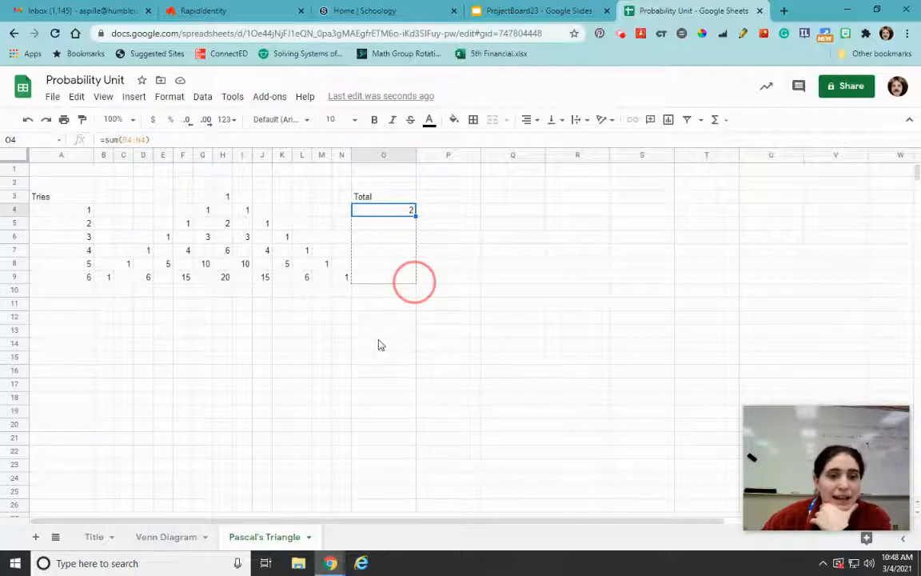
pyautogui.click(391, 358)
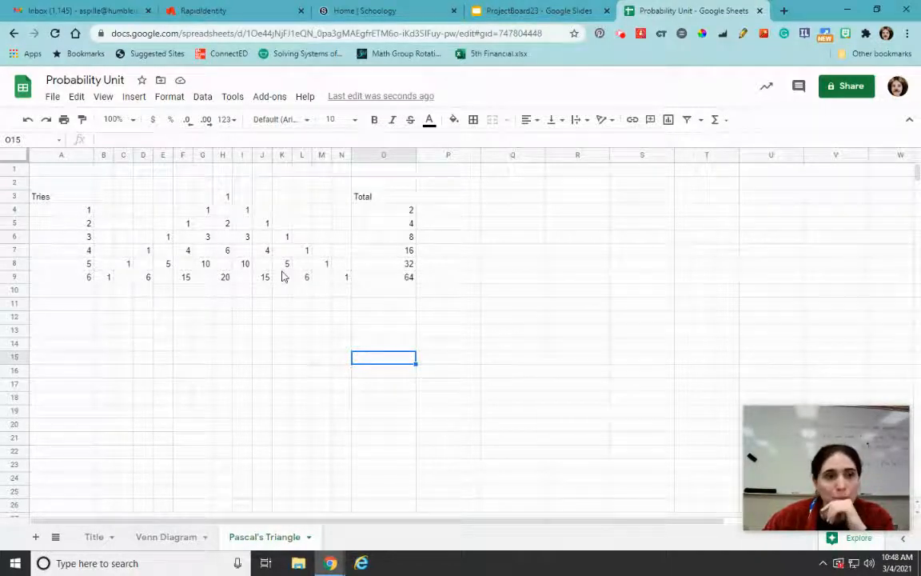
# Merge A1:O1, center it horizontally and enter the title "Pascal's Triangle"
pyautogui.moveTo(68, 170); pyautogui.dragTo(407, 175)
pyautogui.click(492, 120)
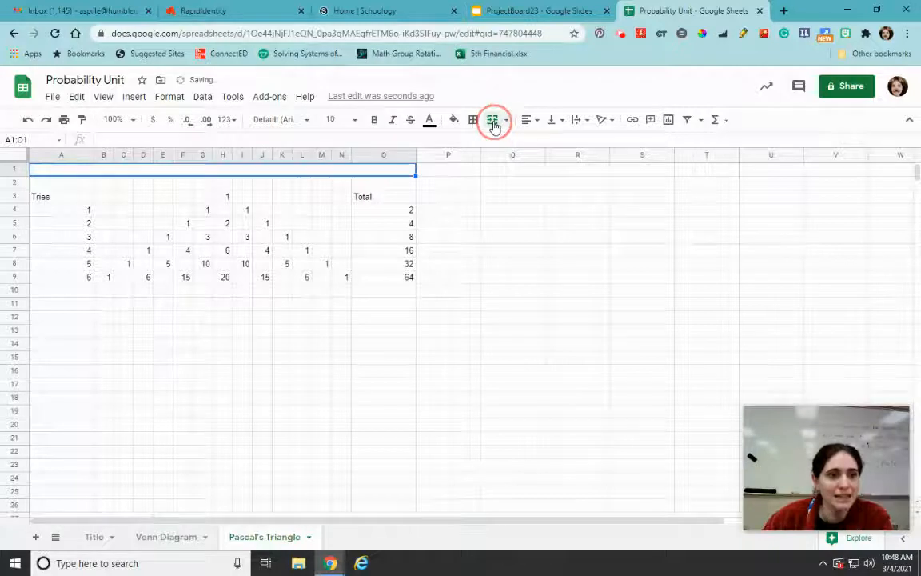
pyautogui.click(530, 121)
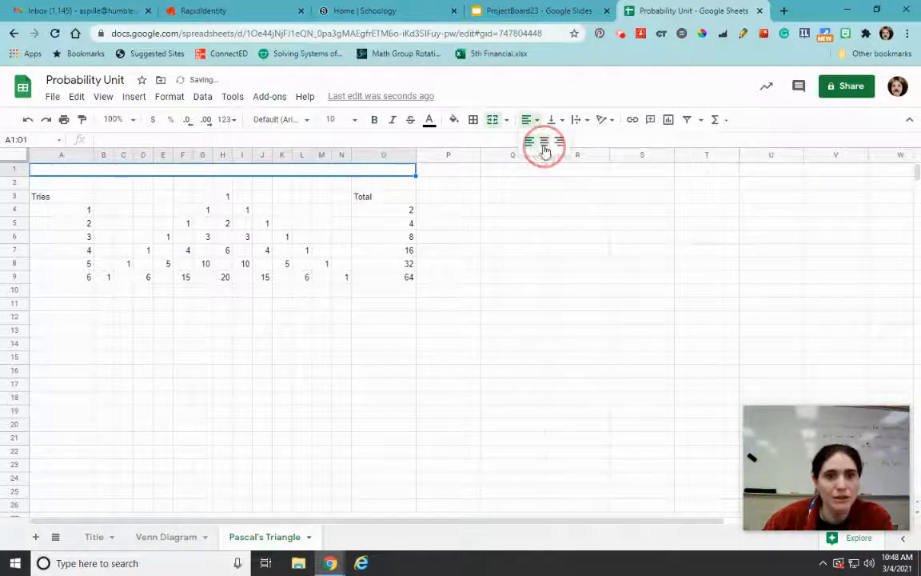
pyautogui.click(544, 150)
pyautogui.write("Pascal's ")
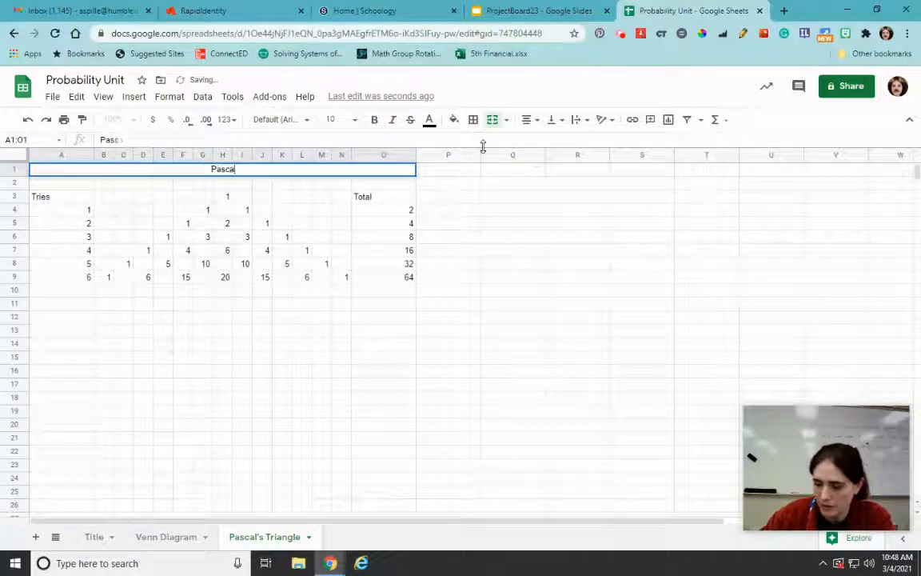
pyautogui.write('Triangle')
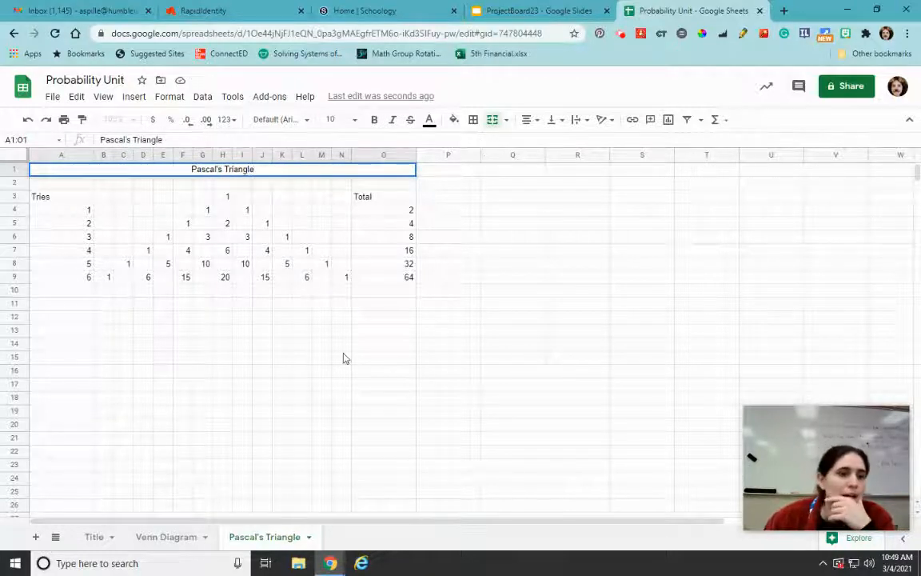
pyautogui.click(372, 343)
# Enter the label "For 3 tries" in A15 below the triangle
pyautogui.click(71, 359)
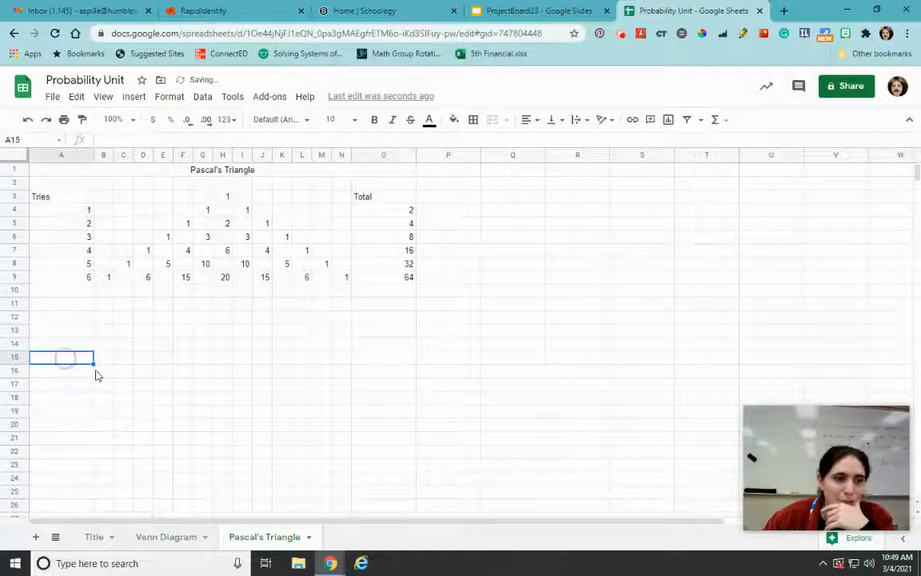
pyautogui.write('In ')
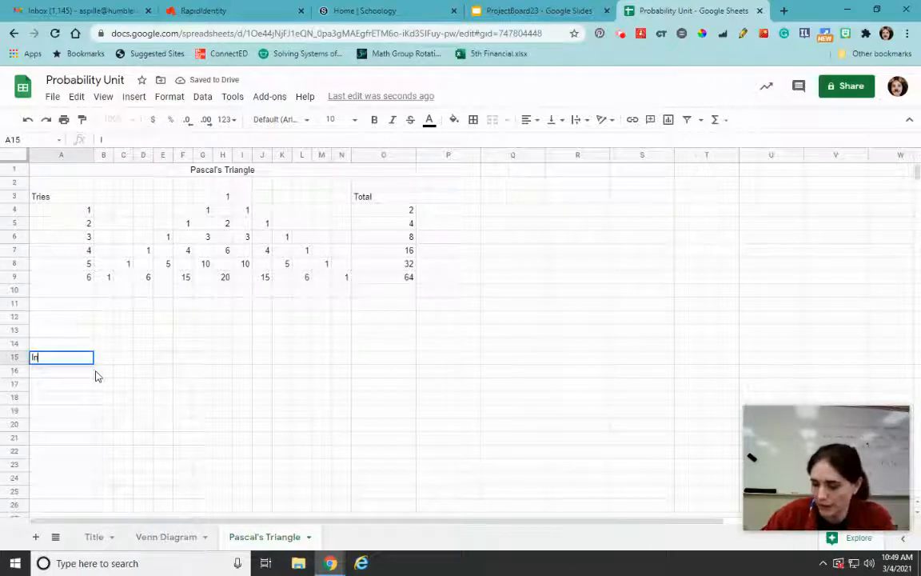
pyautogui.write('line')
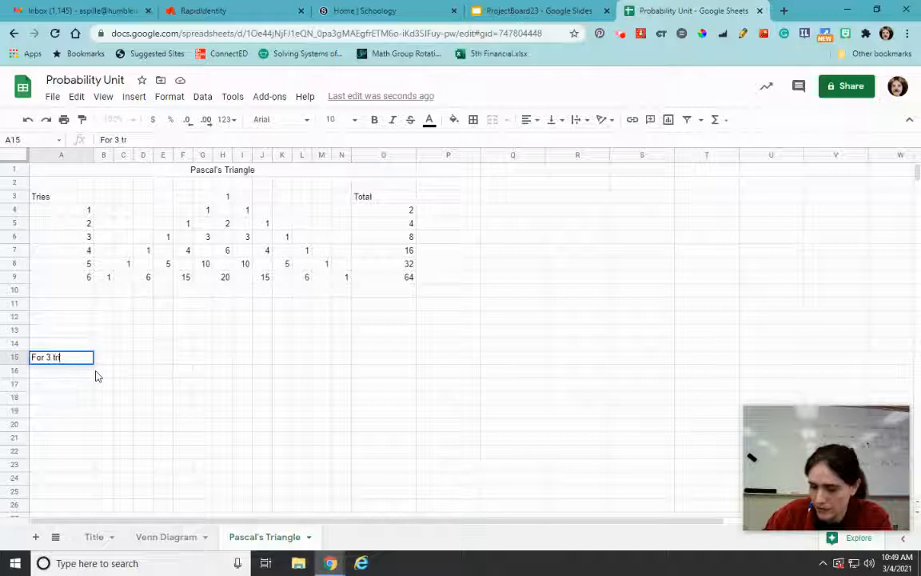
pyautogui.press('BackSpace')
pyautogui.write('s')
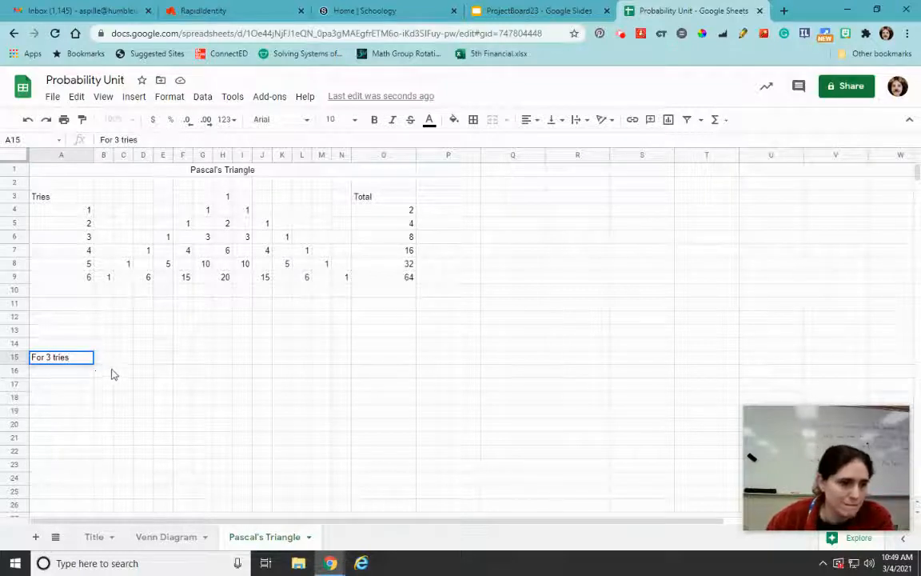
pyautogui.press('Return')
# Enter the label P(0) in B15 and calculate its probability in C15 with the formula =E6/O6
pyautogui.click(103, 360)
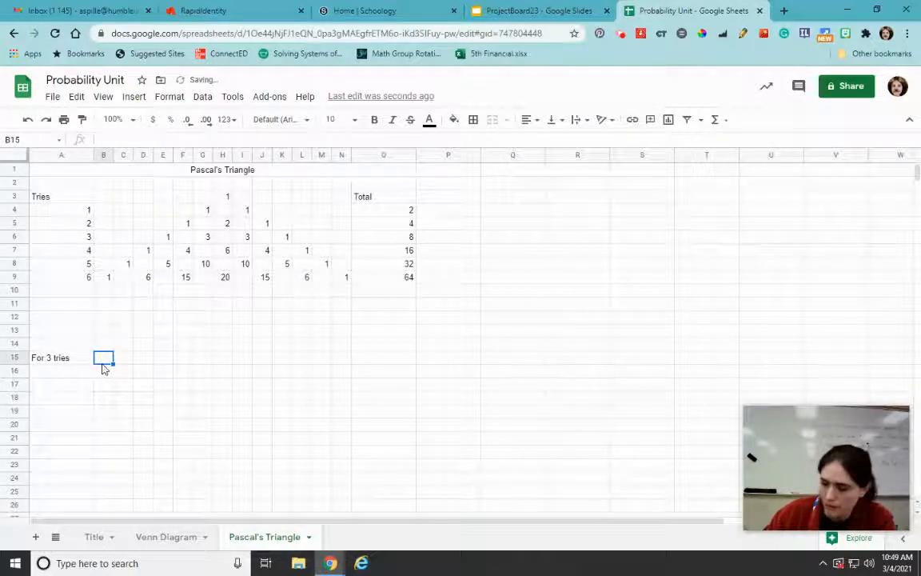
pyautogui.write('P(0)')
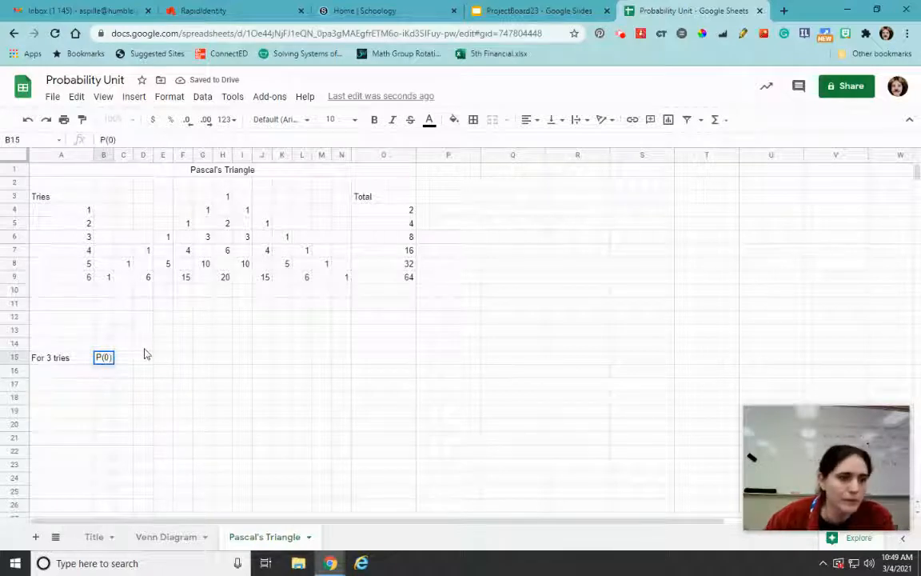
pyautogui.press('Tab')
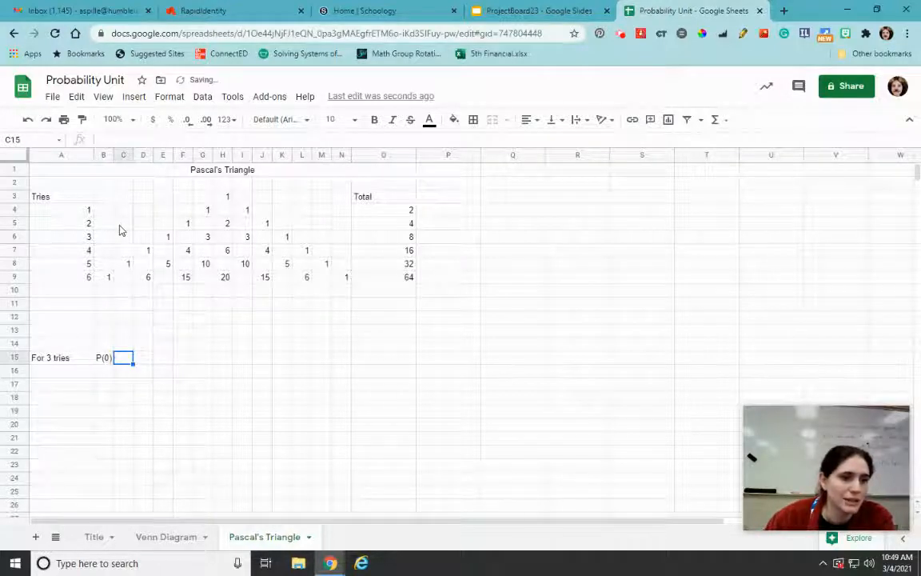
pyautogui.write('=')
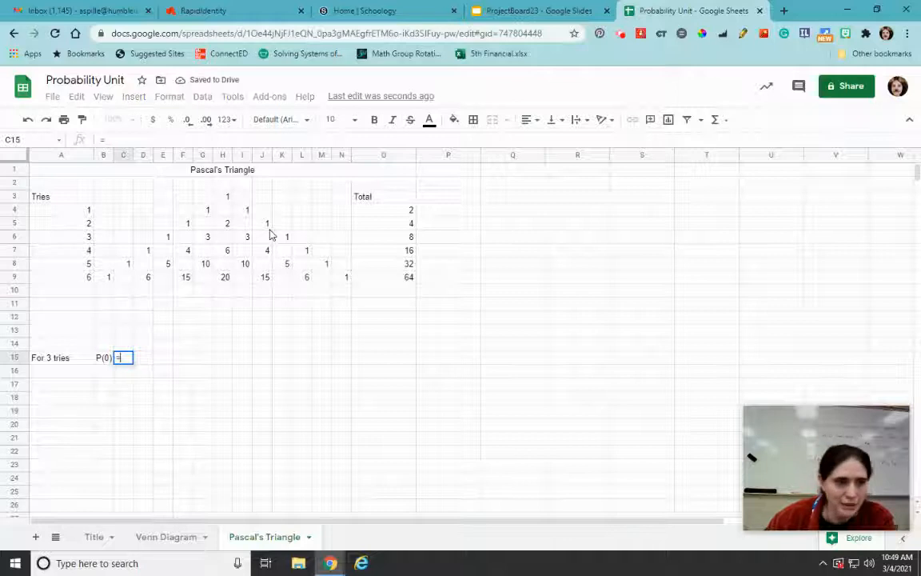
pyautogui.click(164, 239)
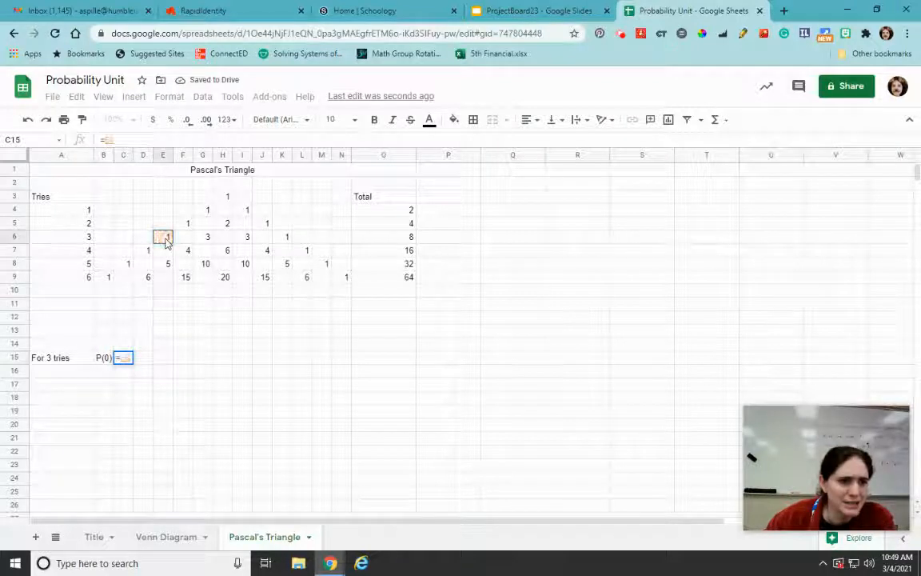
pyautogui.write('/')
pyautogui.click(386, 237)
pyautogui.press('Return')
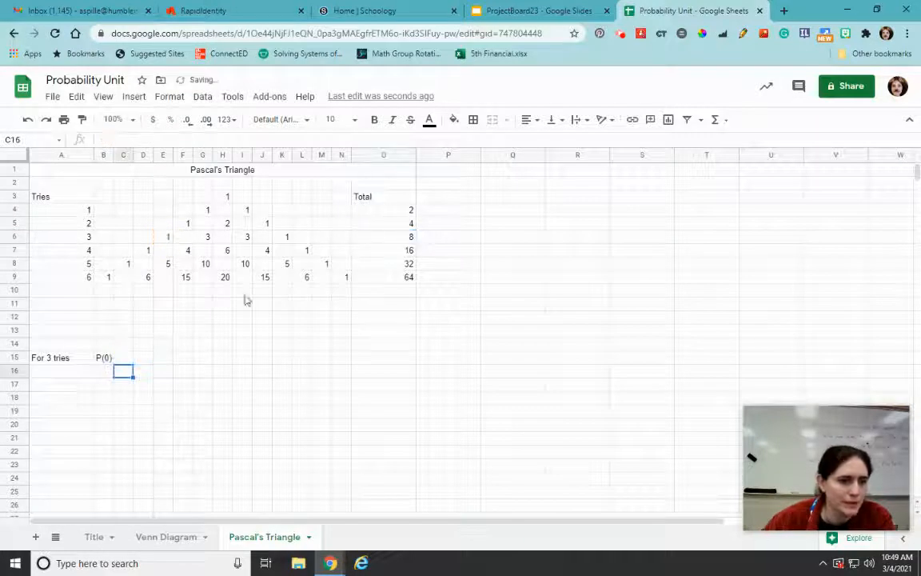
# Merge C15 with D15 and C16 with D16 to widen the probability result cells
pyautogui.click(100, 372)
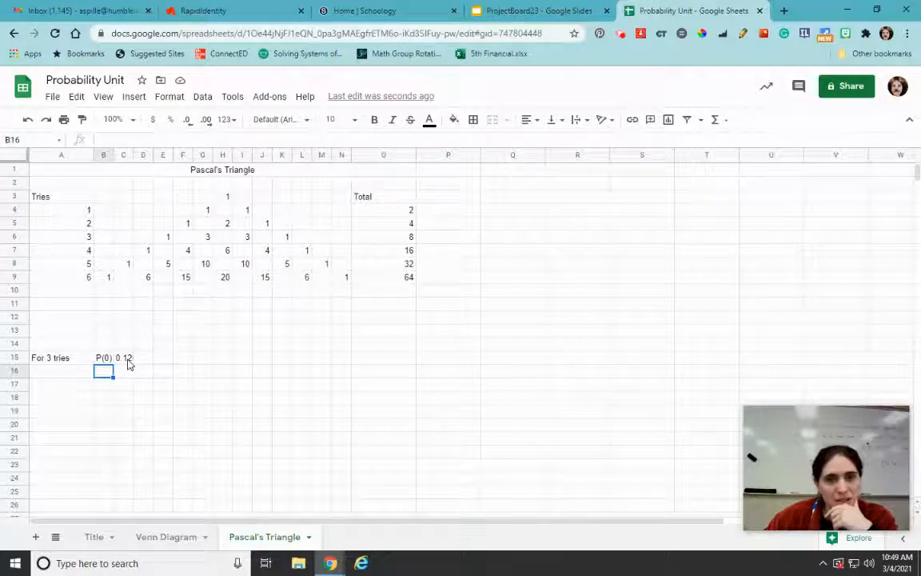
pyautogui.moveTo(128, 361); pyautogui.dragTo(148, 364)
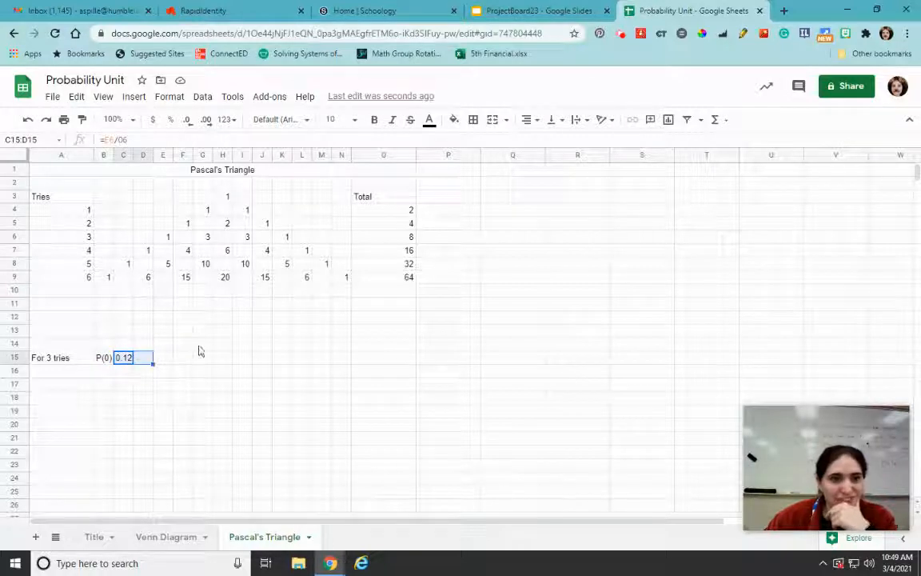
pyautogui.click(493, 119)
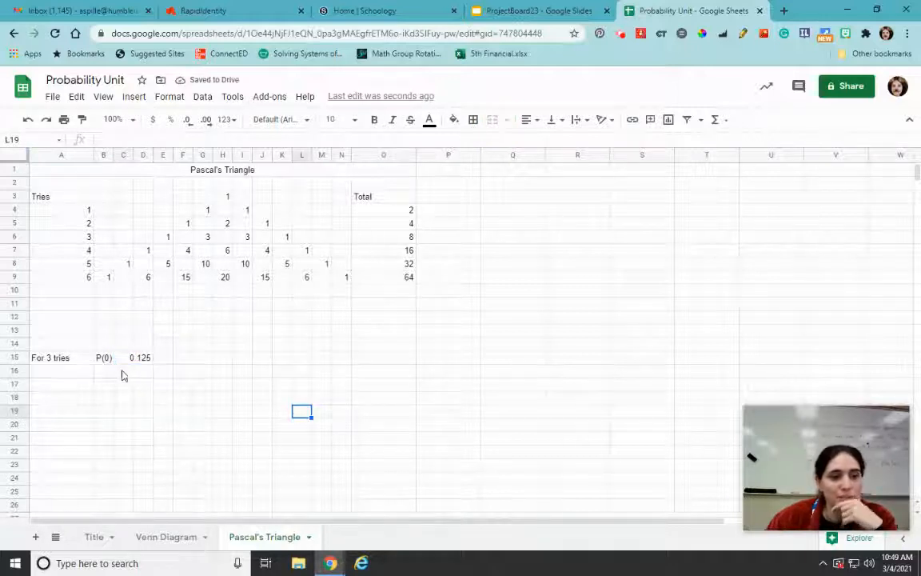
pyautogui.moveTo(123, 371); pyautogui.dragTo(142, 377)
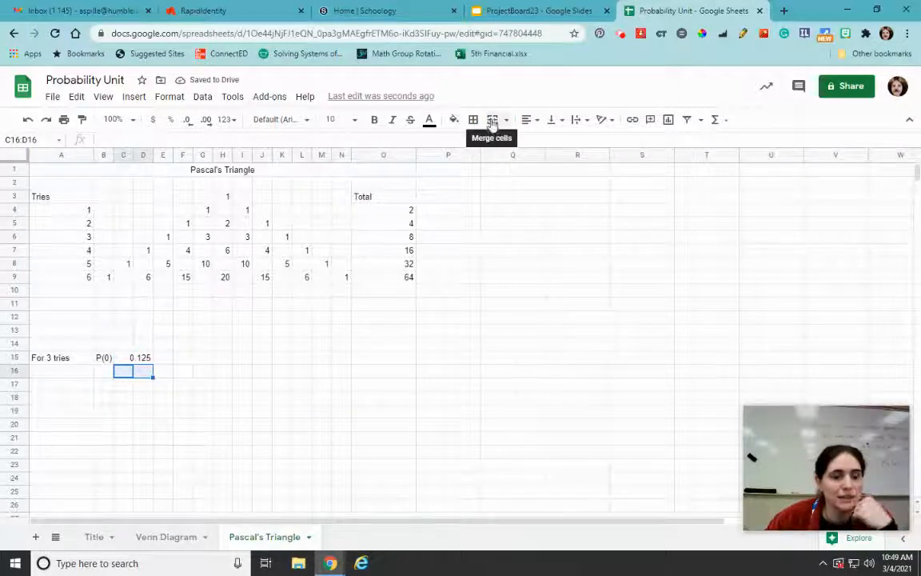
# Enter the label P(1) in B16 and calculate its probability in the merged cell C16:D16 with the formula =G6/O6
pyautogui.click(99, 372)
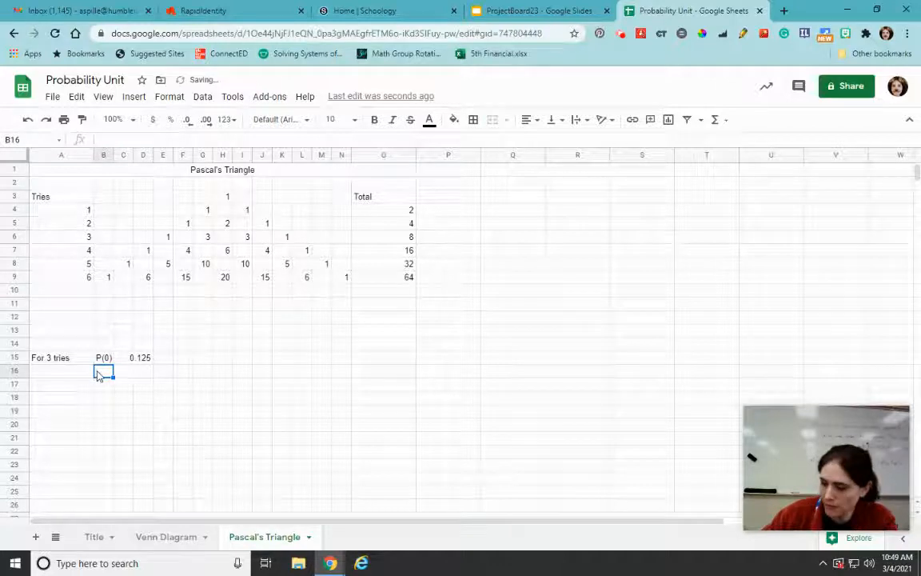
pyautogui.write('P(1)')
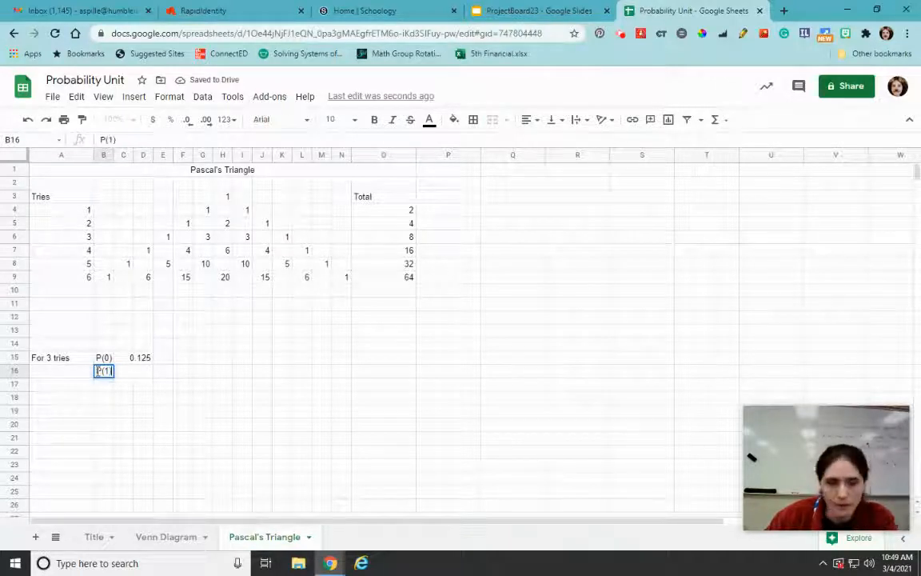
pyautogui.press('Tab')
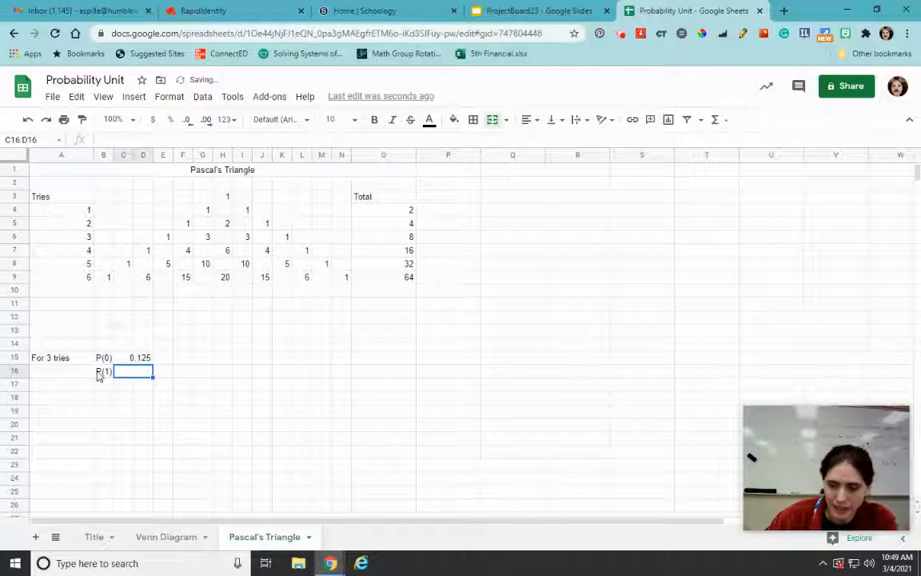
pyautogui.write('=')
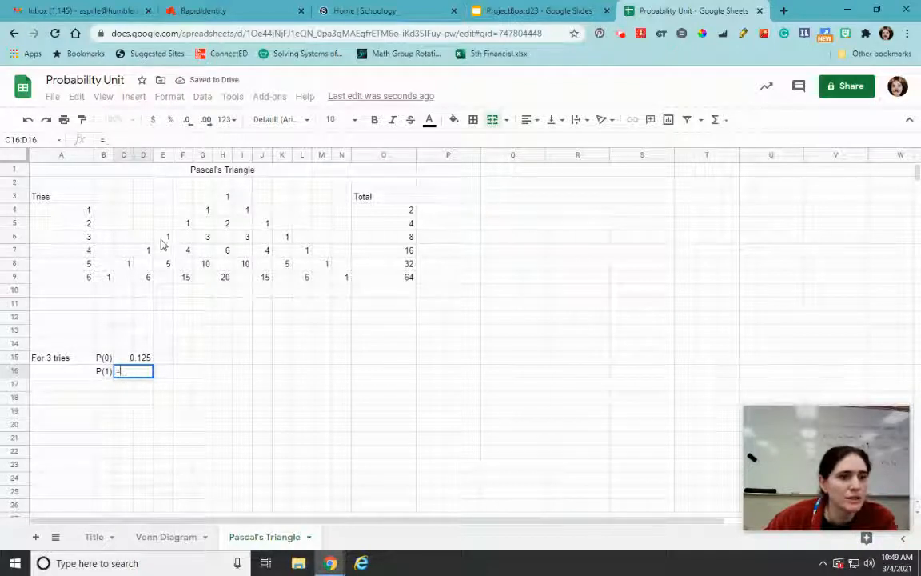
pyautogui.click(205, 240)
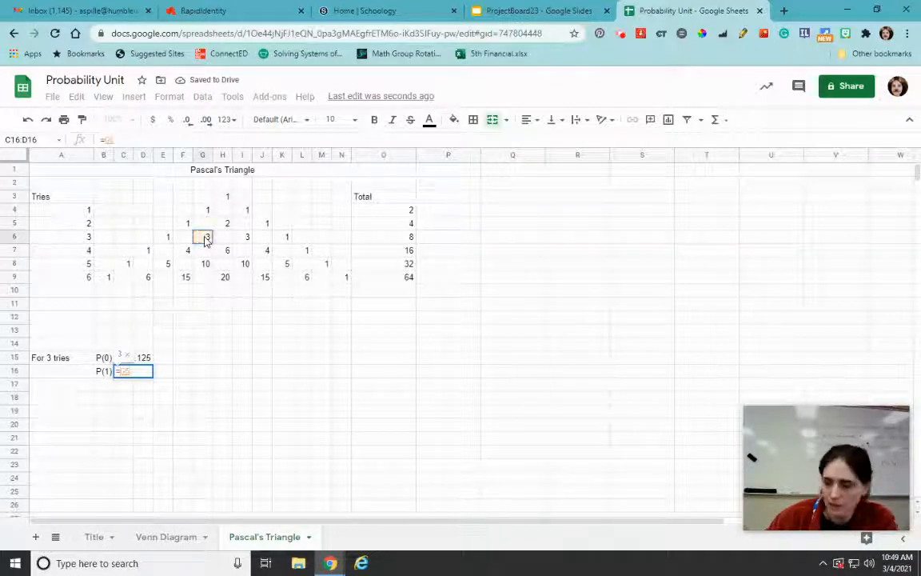
pyautogui.write('/')
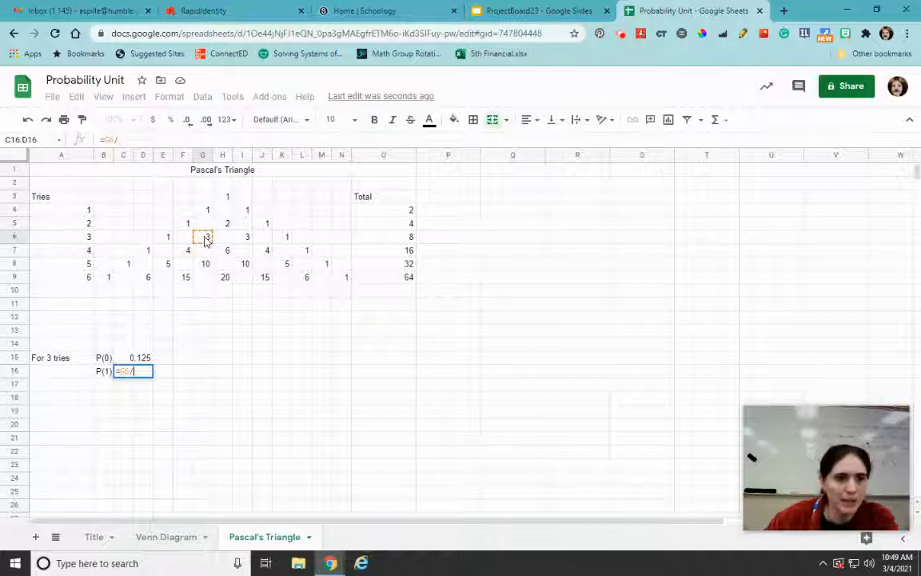
pyautogui.click(391, 240)
pyautogui.press('Return')
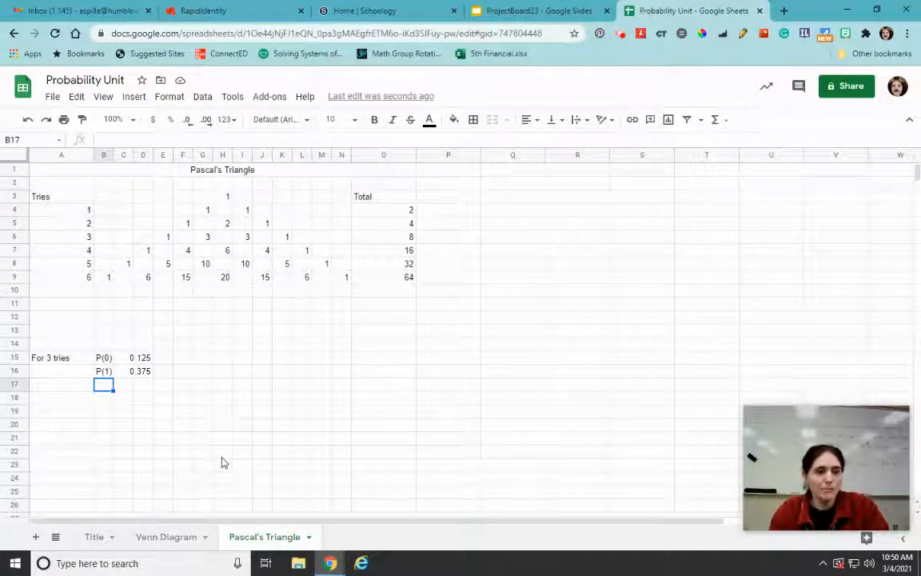
# Open the Title sheet of the spreadsheet
pyautogui.click(94, 537)
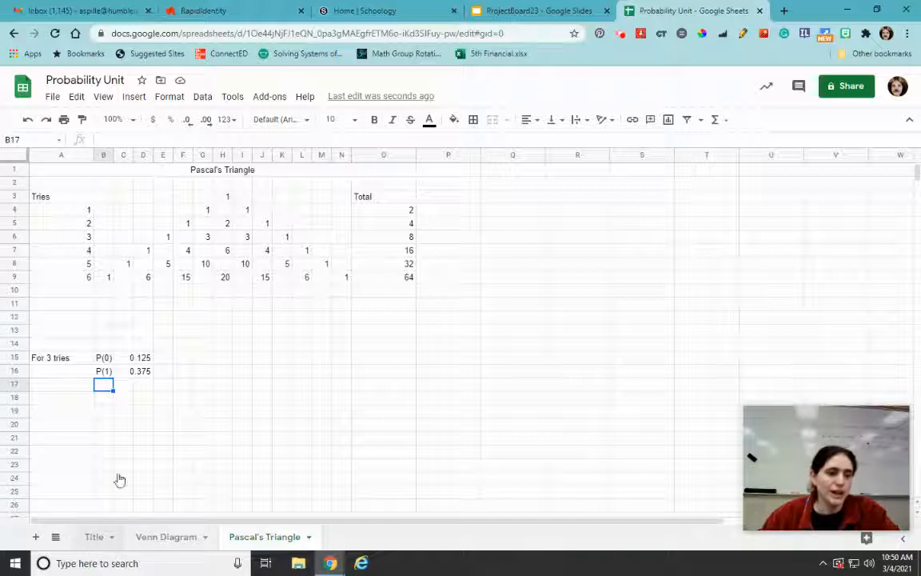